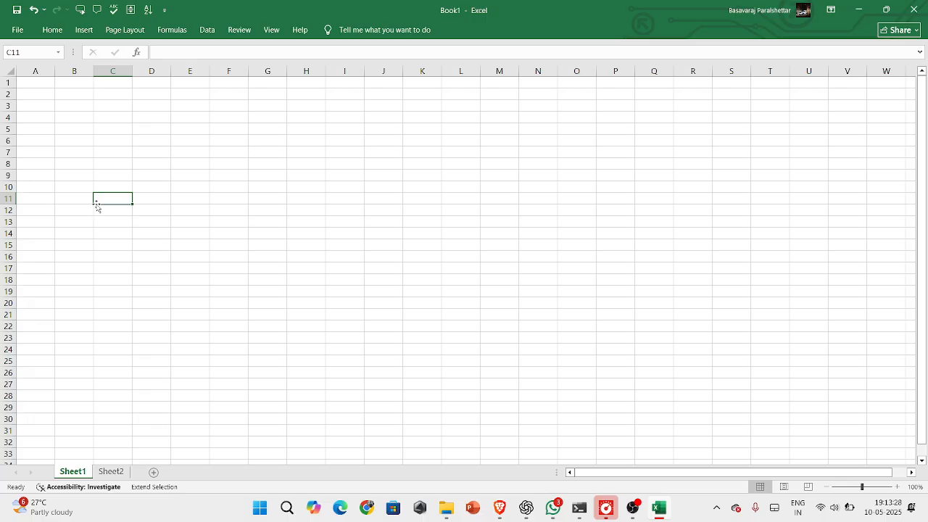
# Enter the person's first name in C11, mango in C12 and banana in C13, then check the three entries
pyautogui.write('mahesh')
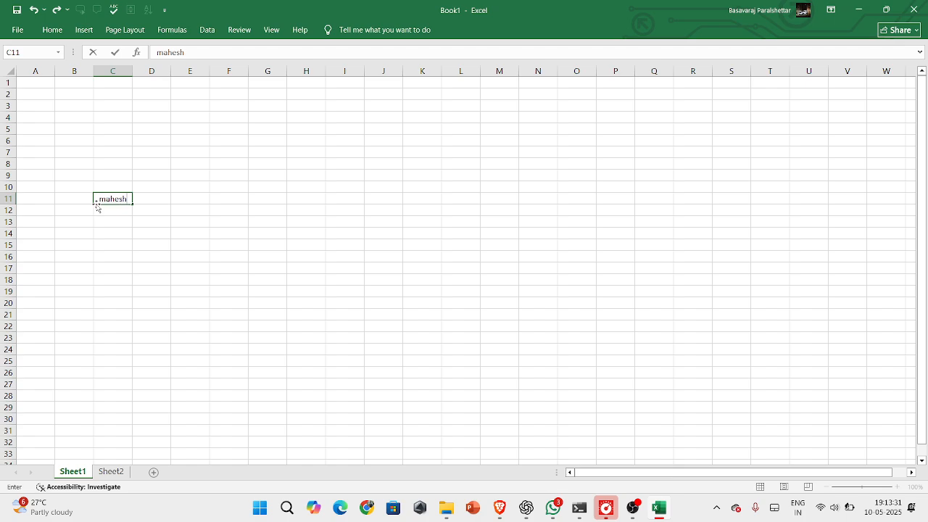
pyautogui.press('Return')
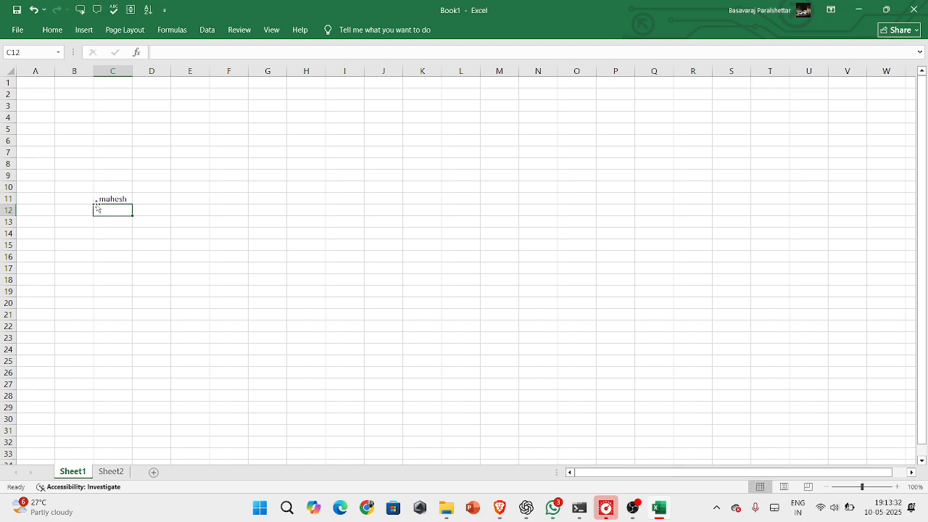
pyautogui.write('mango')
pyautogui.press('Return')
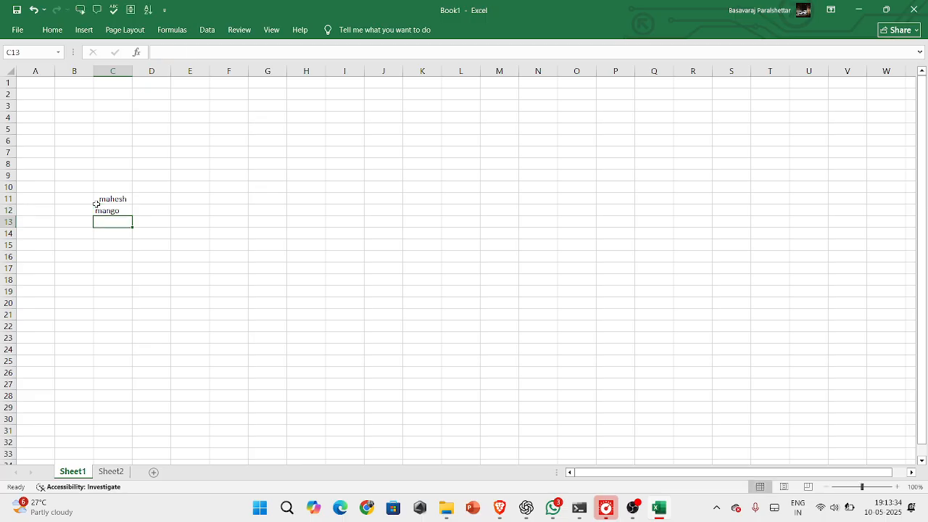
pyautogui.write('banana')
pyautogui.press('Return')
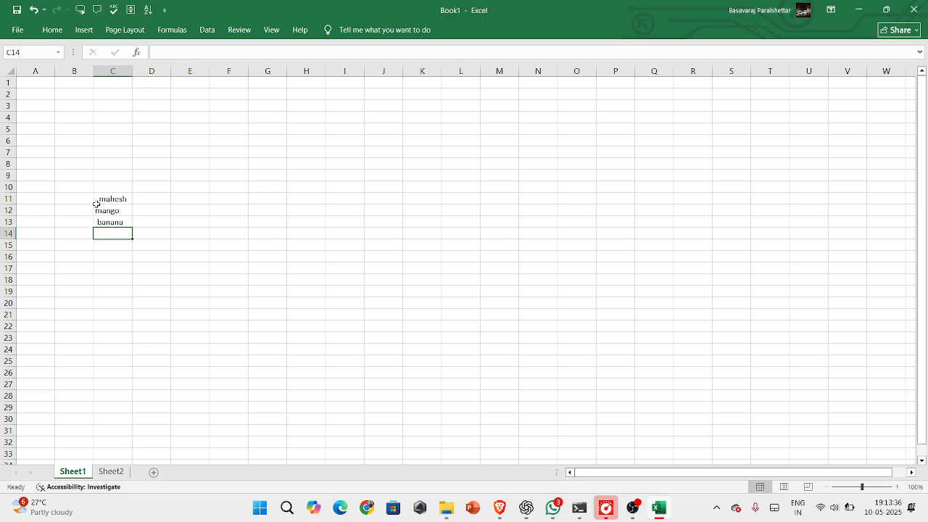
pyautogui.click(103, 199)
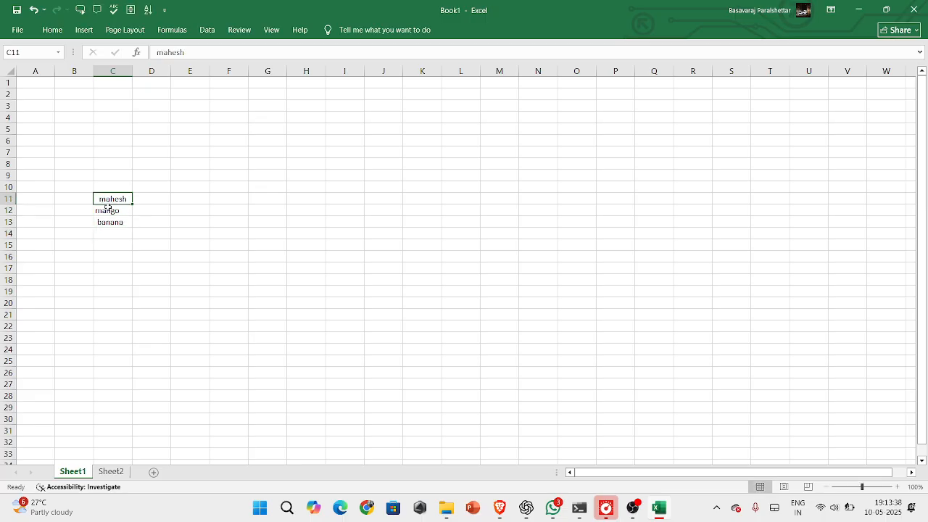
pyautogui.click(107, 208)
pyautogui.click(116, 223)
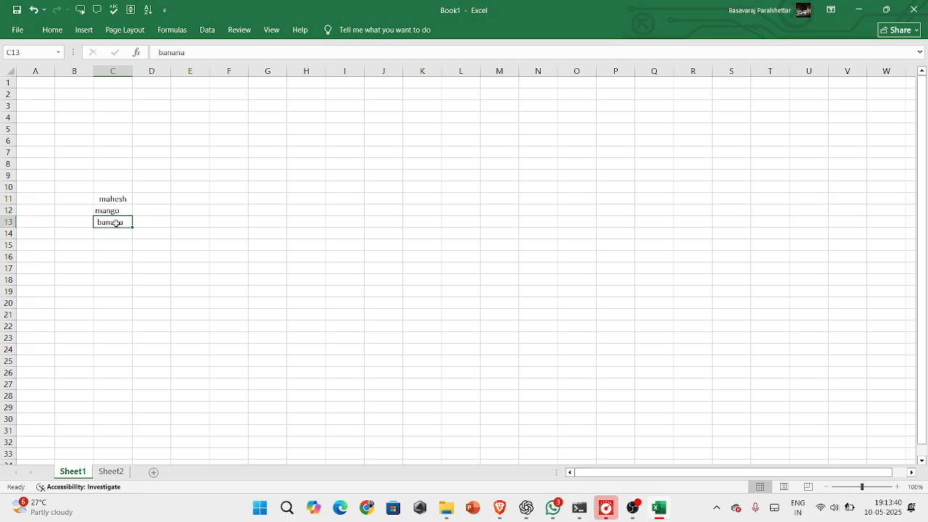
# Enter the text mahindra in cell E11
pyautogui.click(186, 199)
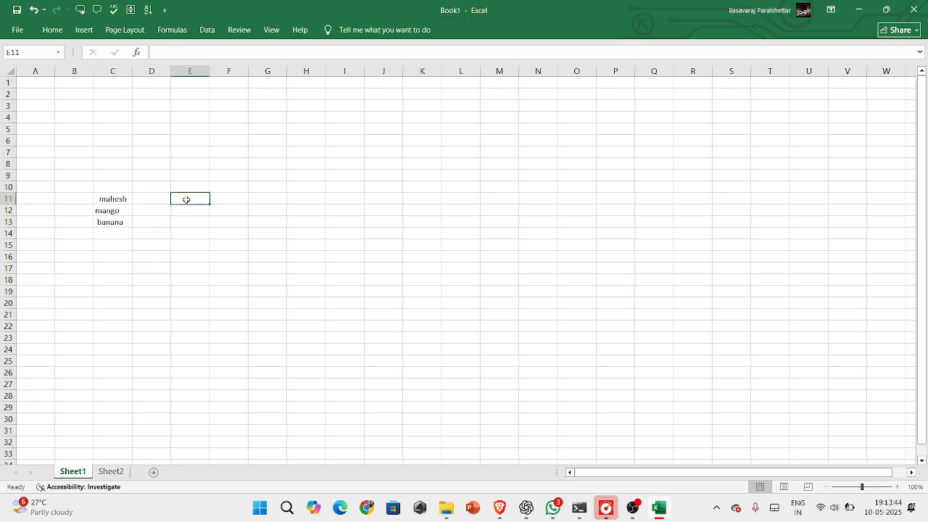
pyautogui.write('mahindra')
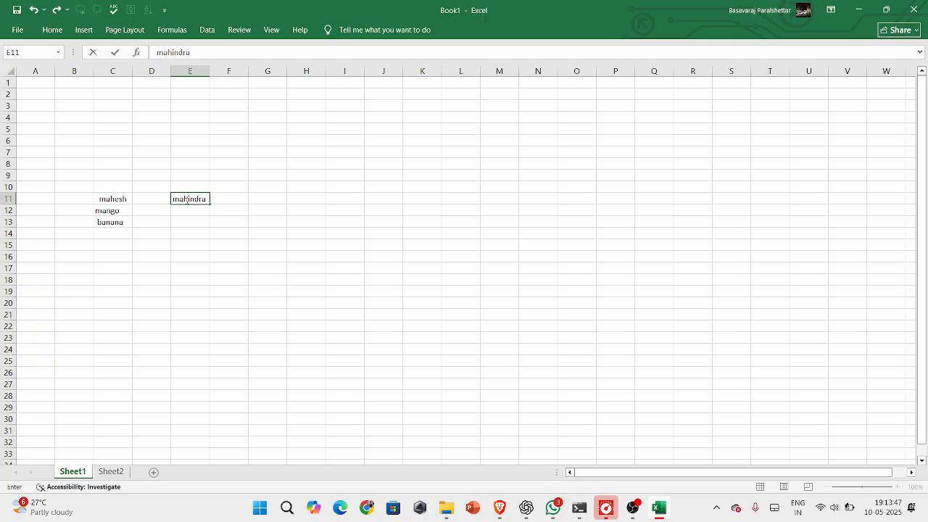
pyautogui.press('Return')
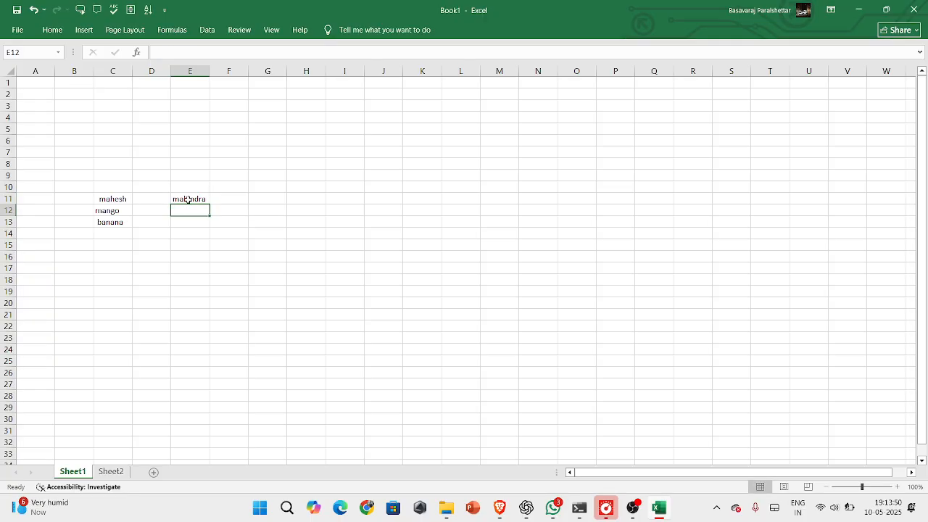
pyautogui.click(188, 199)
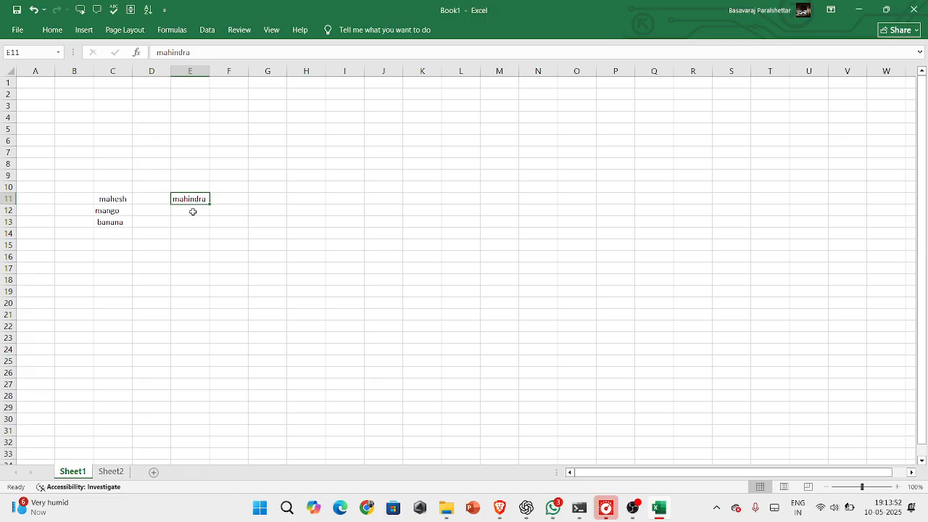
# Enter the numbers 900, 120 and 360 in cells F11 to F13
pyautogui.click(239, 203)
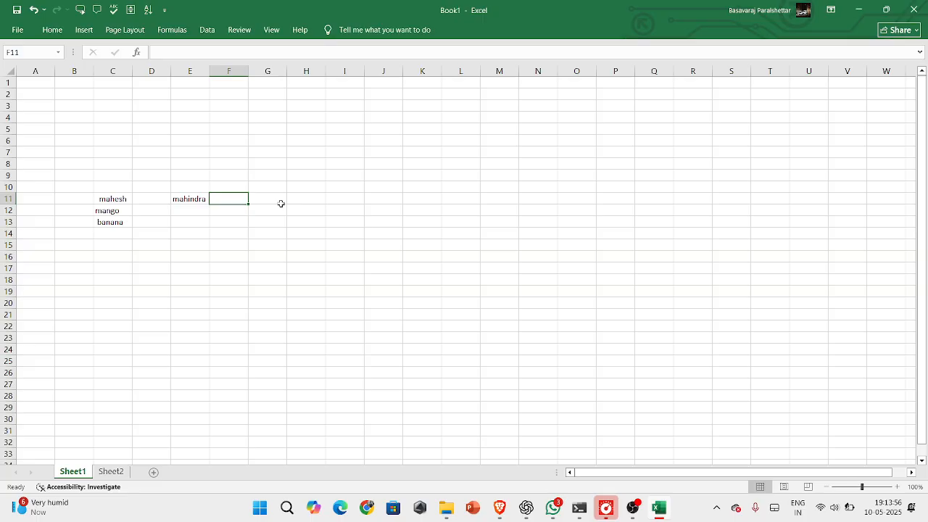
pyautogui.write('9000')
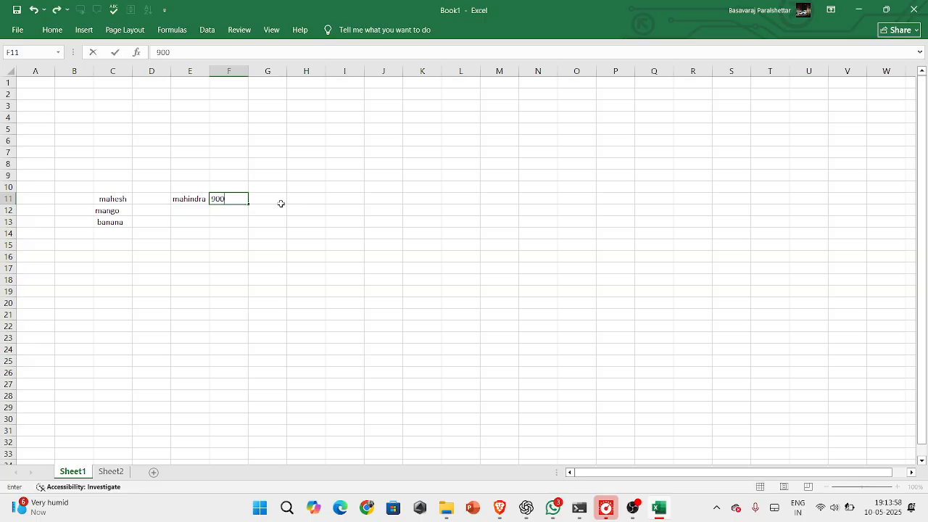
pyautogui.press('BackSpace')
pyautogui.press('Return')
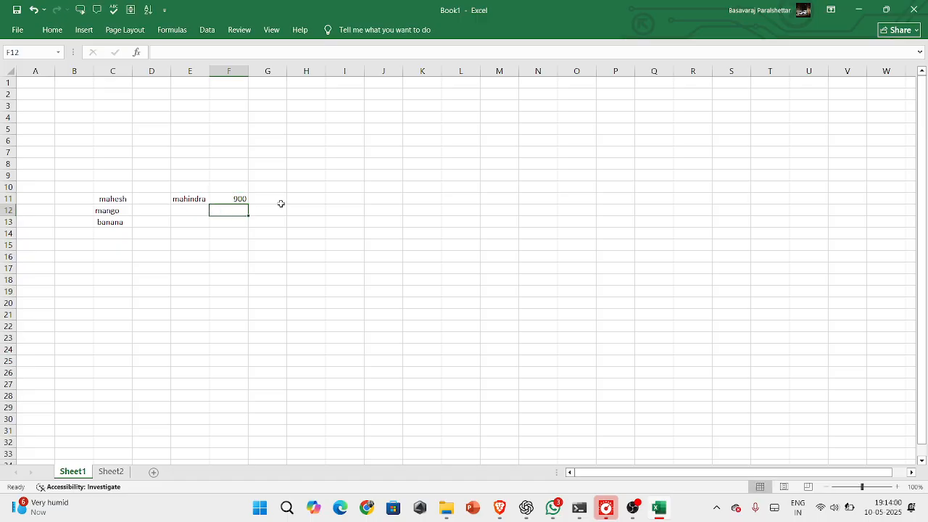
pyautogui.write('120')
pyautogui.press('Return')
pyautogui.write('3')
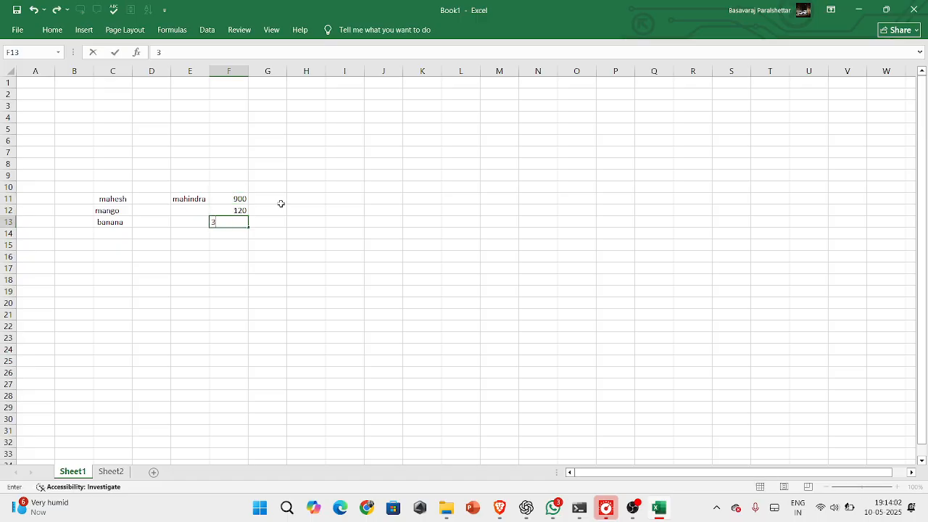
pyautogui.write('60')
pyautogui.press('Return')
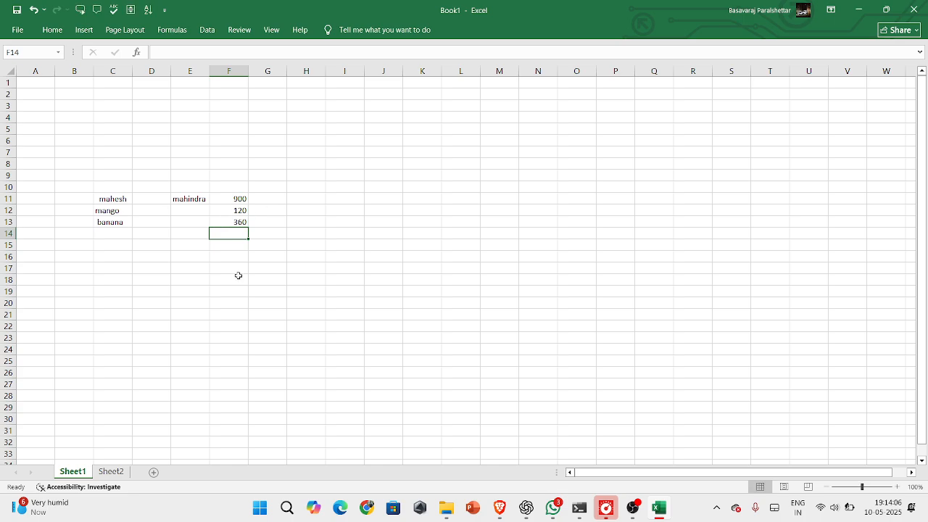
# Add the three numbers in cell E17 with the formula =F11+F12+F13 and review the formula cell
pyautogui.click(199, 267)
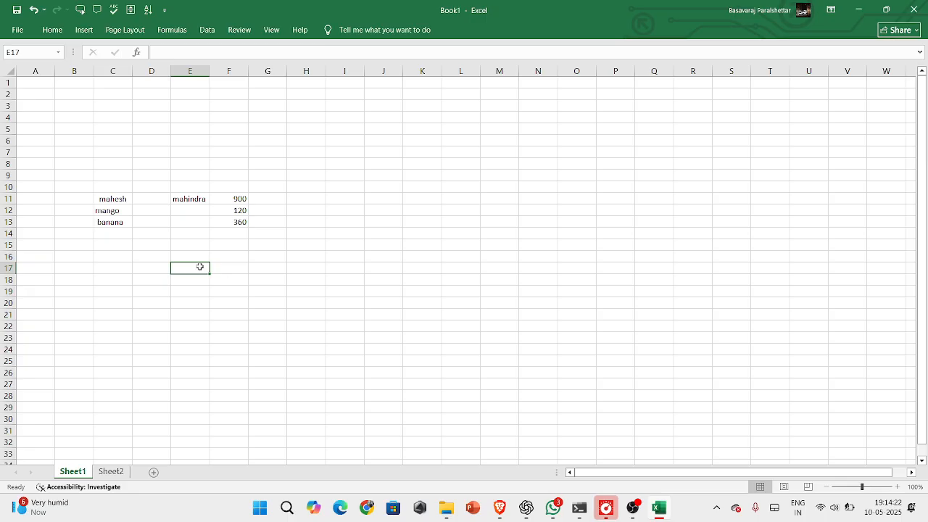
pyautogui.write('=')
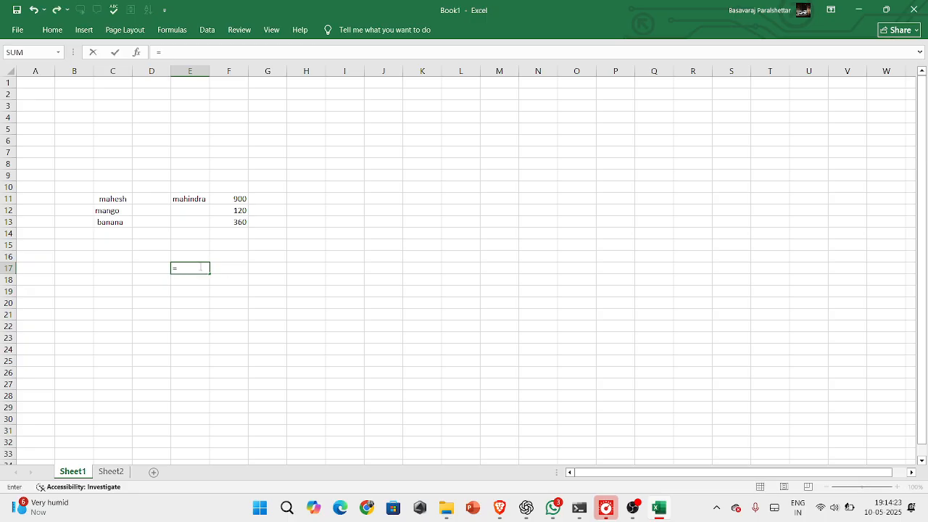
pyautogui.click(234, 197)
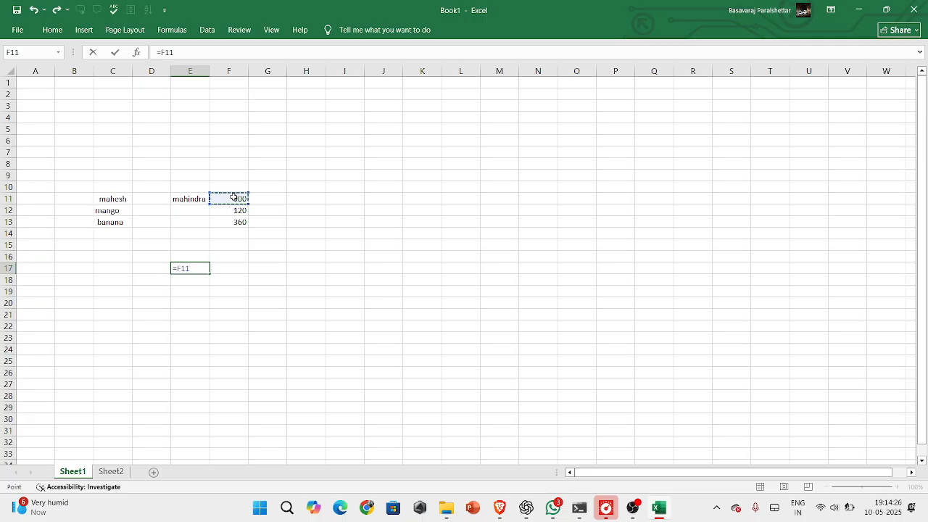
pyautogui.write('+')
pyautogui.click(243, 212)
pyautogui.write('+')
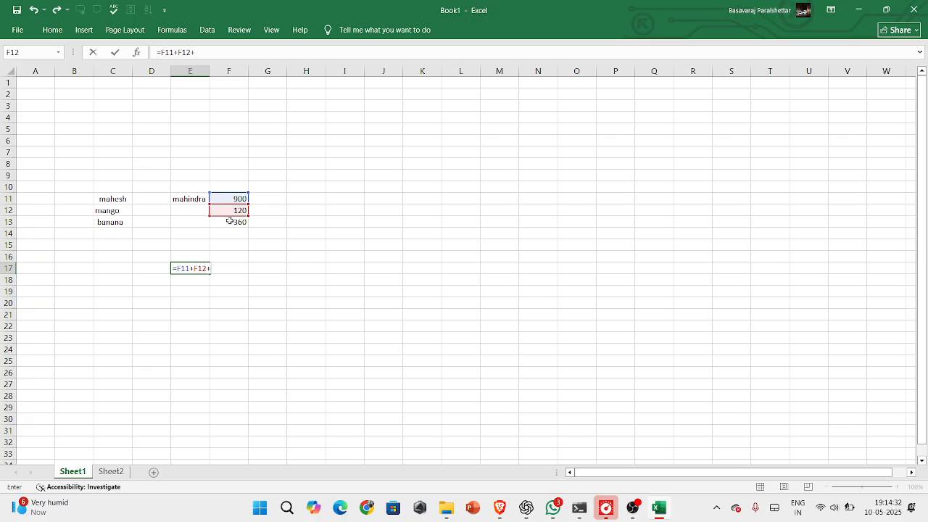
pyautogui.moveTo(229, 221)
pyautogui.mouseDown()
pyautogui.moveTo(207, 247)
pyautogui.moveTo(229, 236)
pyautogui.moveTo(228, 224)
pyautogui.mouseUp()
pyautogui.press('Return')
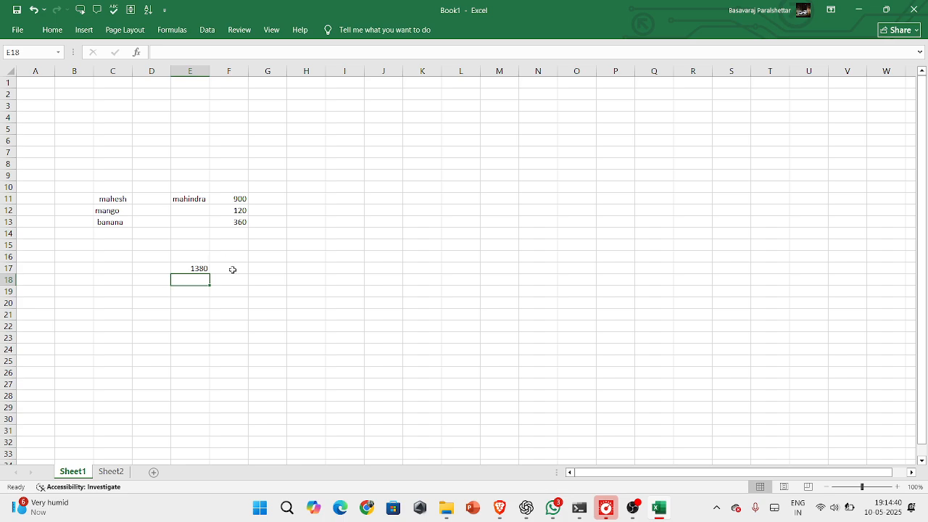
pyautogui.click(203, 269)
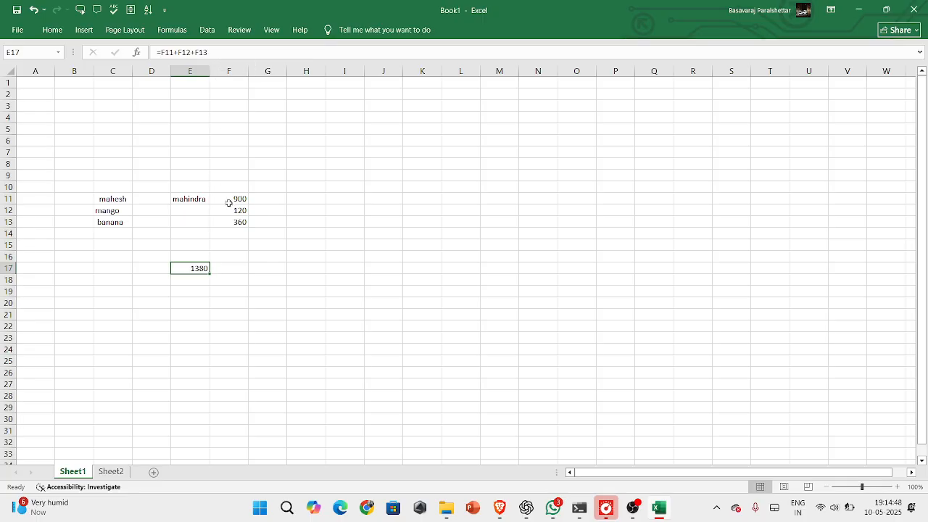
pyautogui.click(228, 199)
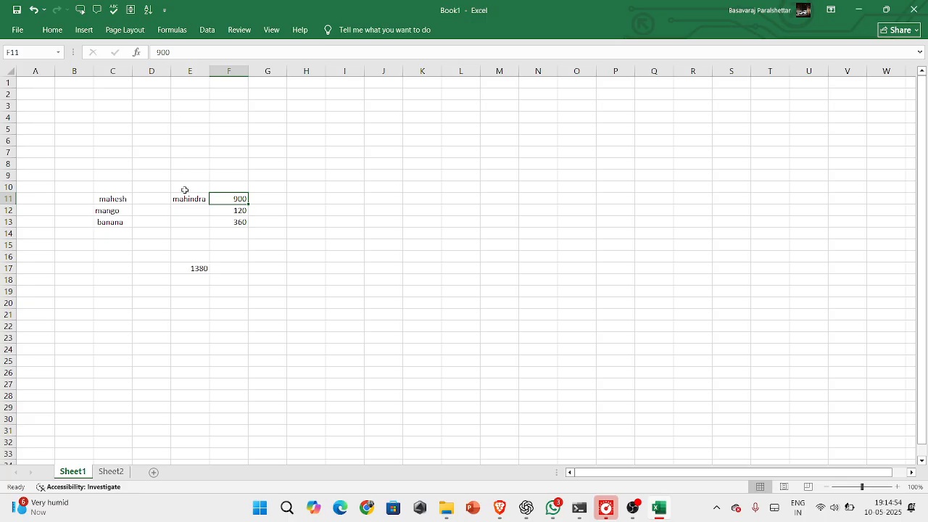
pyautogui.click(201, 269)
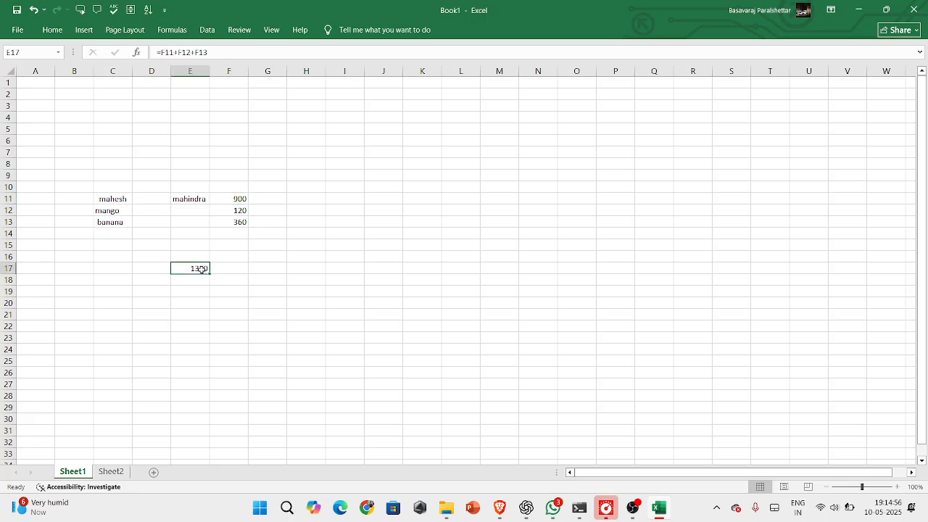
# Apply All Borders to the mobile phone price table in D7:F12 on Sheet2
pyautogui.click(113, 472)
pyautogui.click(233, 259)
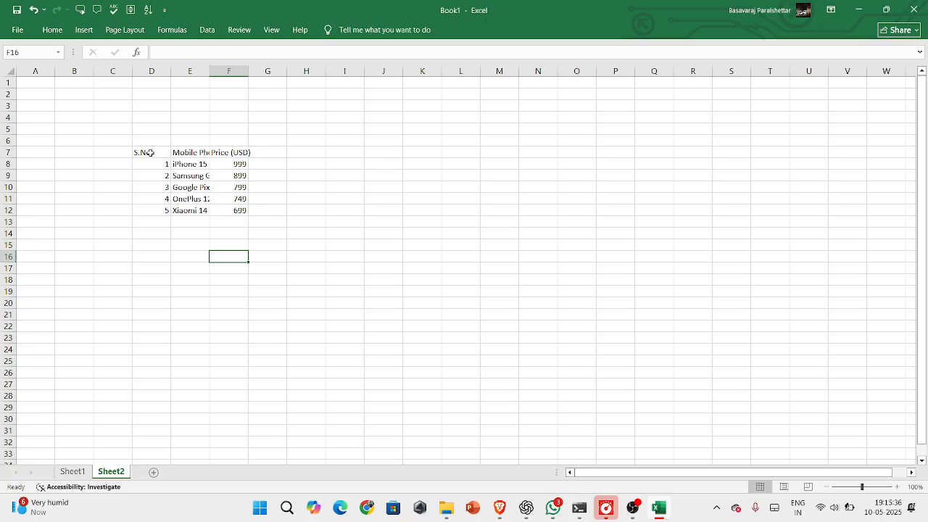
pyautogui.moveTo(150, 152); pyautogui.dragTo(223, 211)
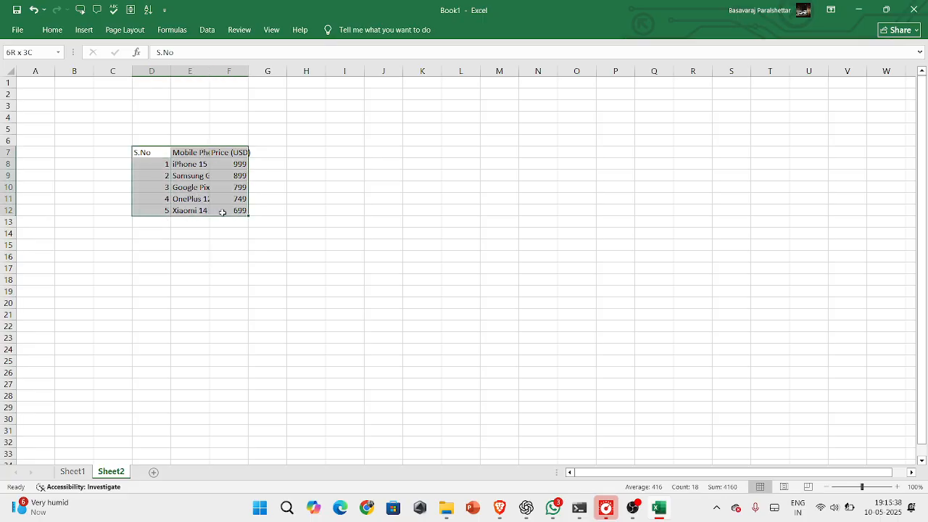
pyautogui.click(56, 31)
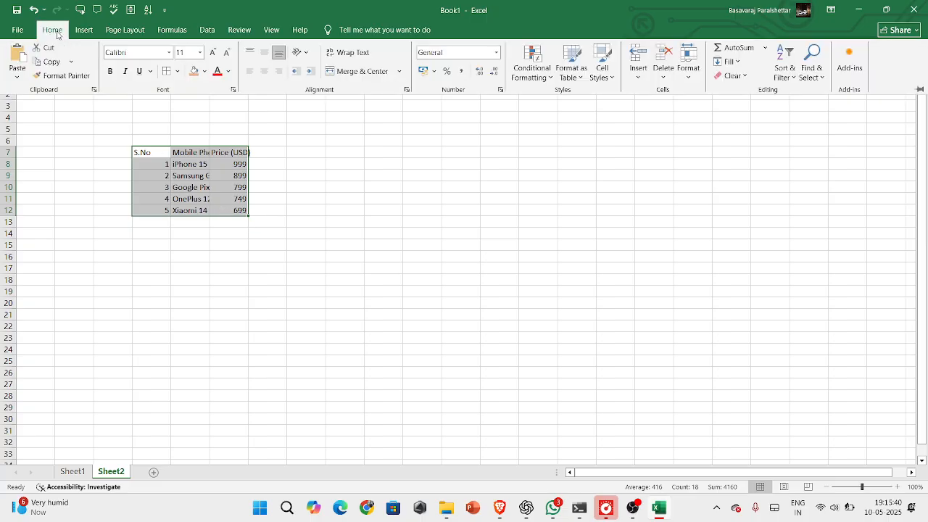
pyautogui.click(177, 71)
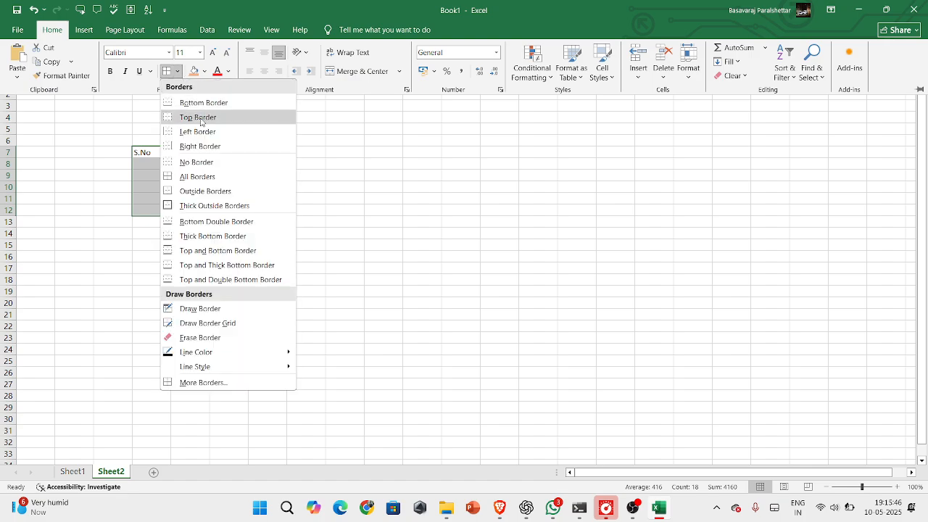
pyautogui.click(217, 177)
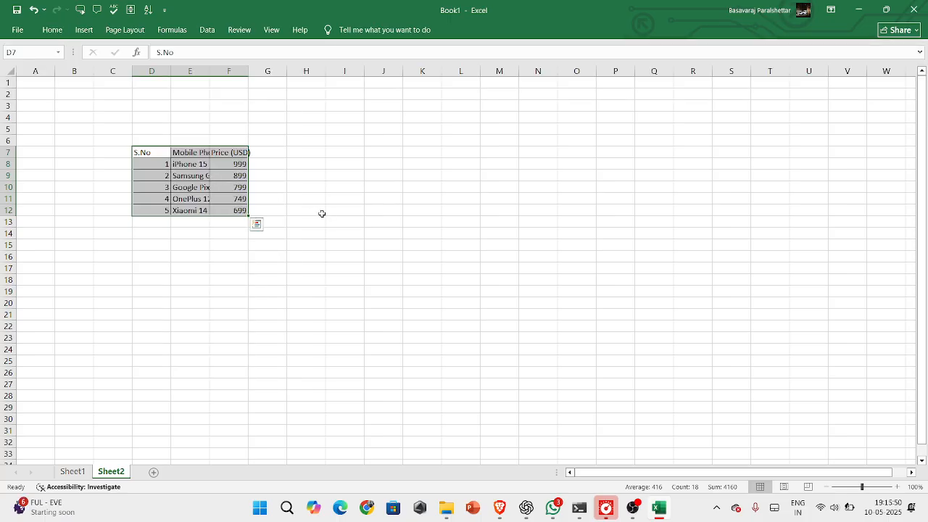
pyautogui.click(322, 214)
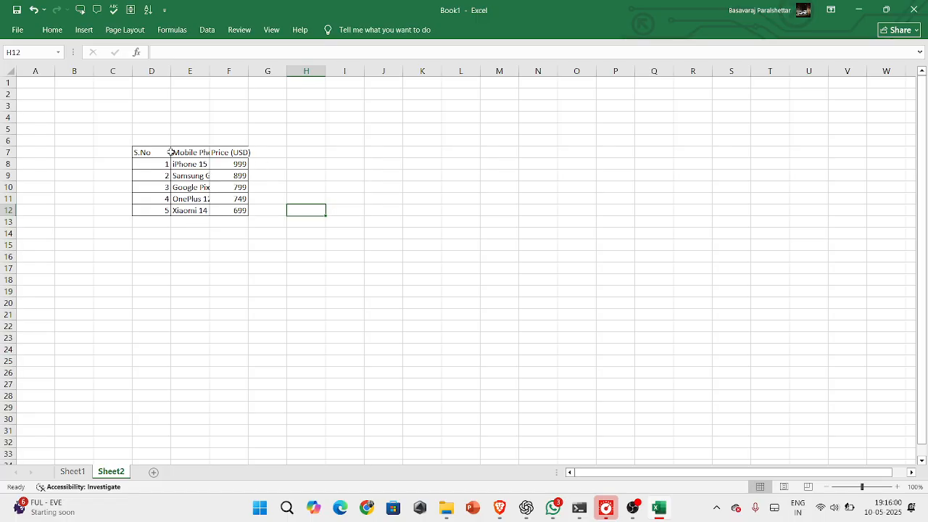
# Format the table's header cells D7:F7 as bold, underlined text in the standard red font color
pyautogui.moveTo(161, 152); pyautogui.dragTo(231, 152)
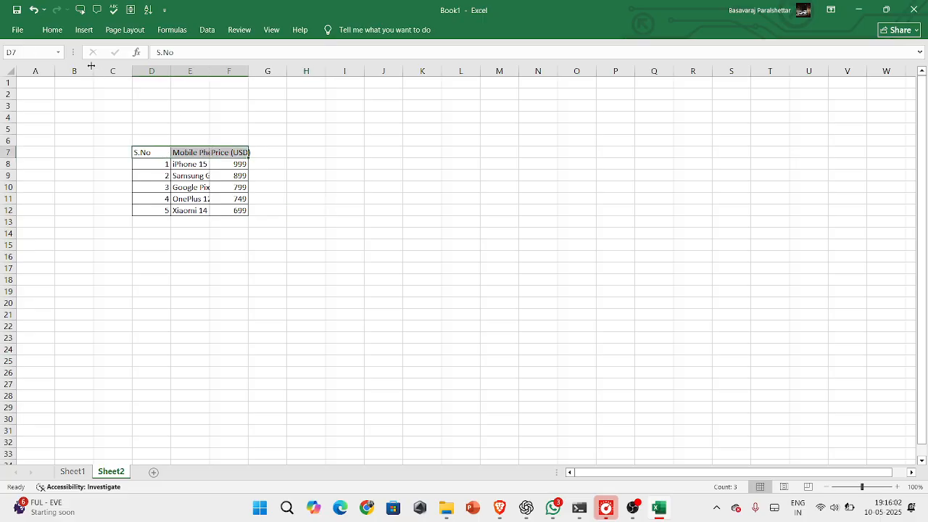
pyautogui.click(57, 30)
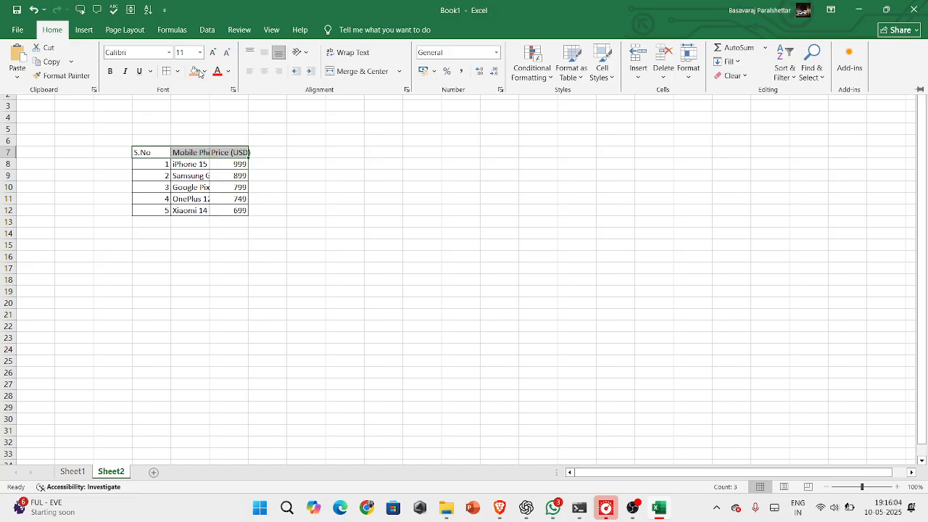
pyautogui.click(111, 73)
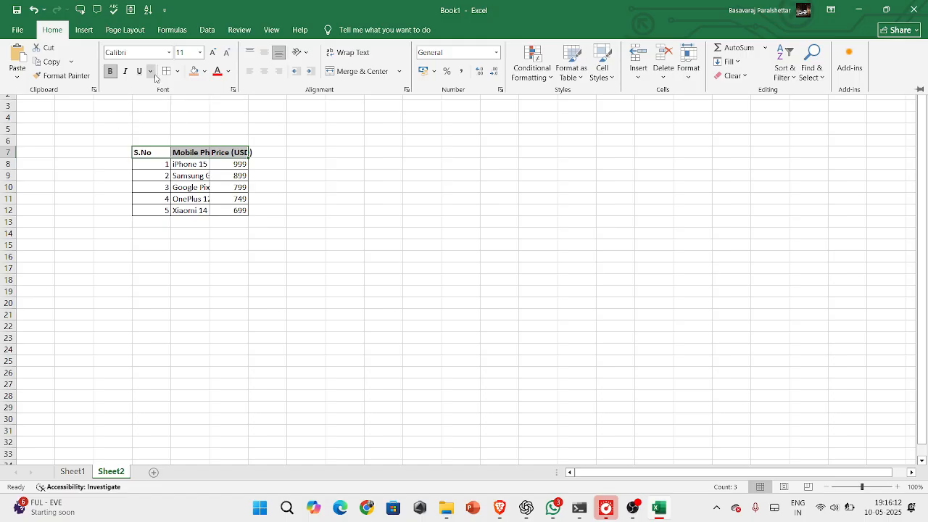
pyautogui.click(142, 74)
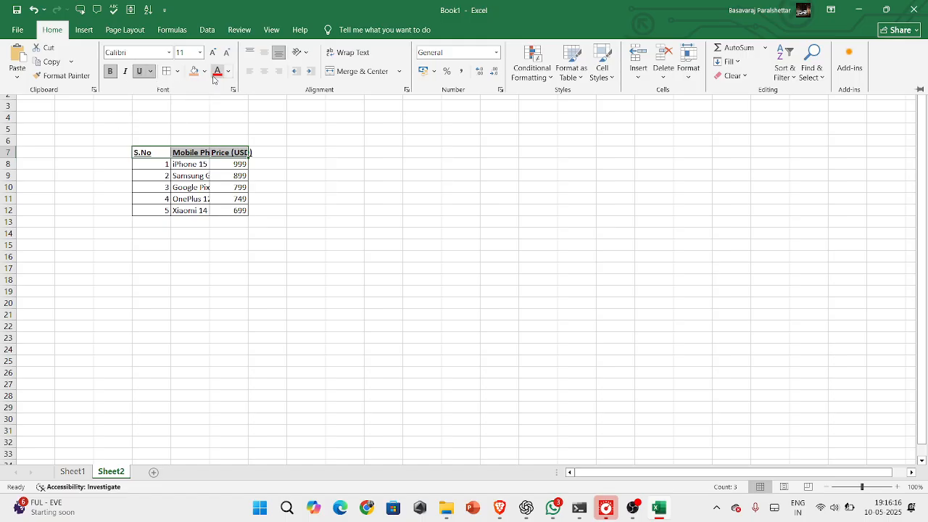
pyautogui.click(228, 73)
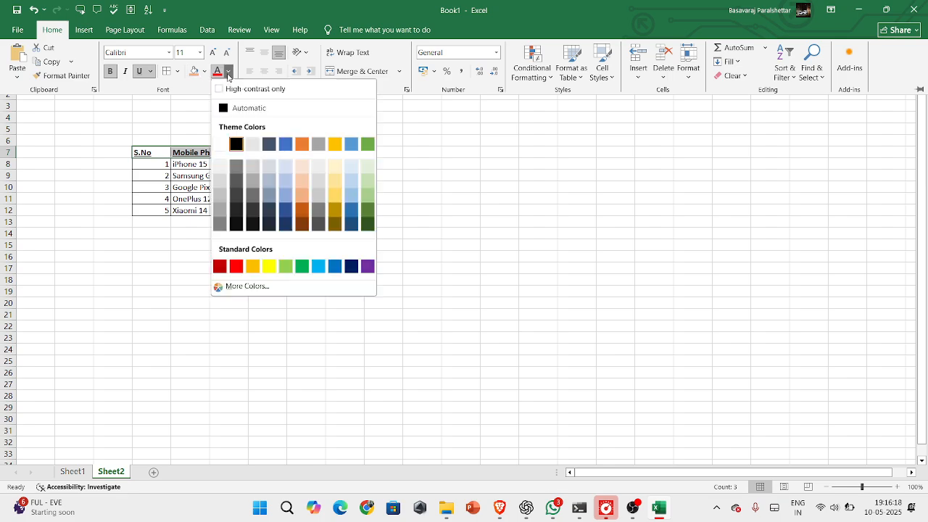
pyautogui.click(237, 266)
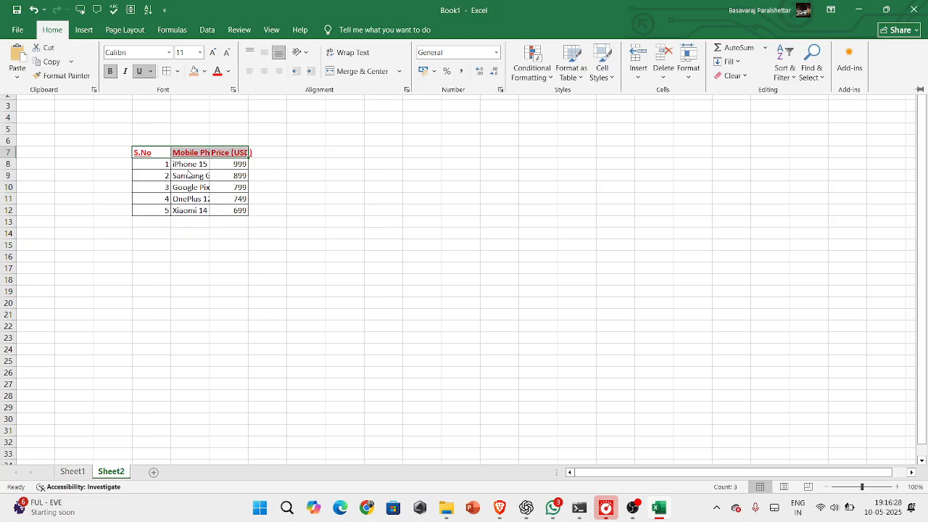
# Fill the mobile phone price table D7:F12 with a light gray theme color
pyautogui.click(165, 166)
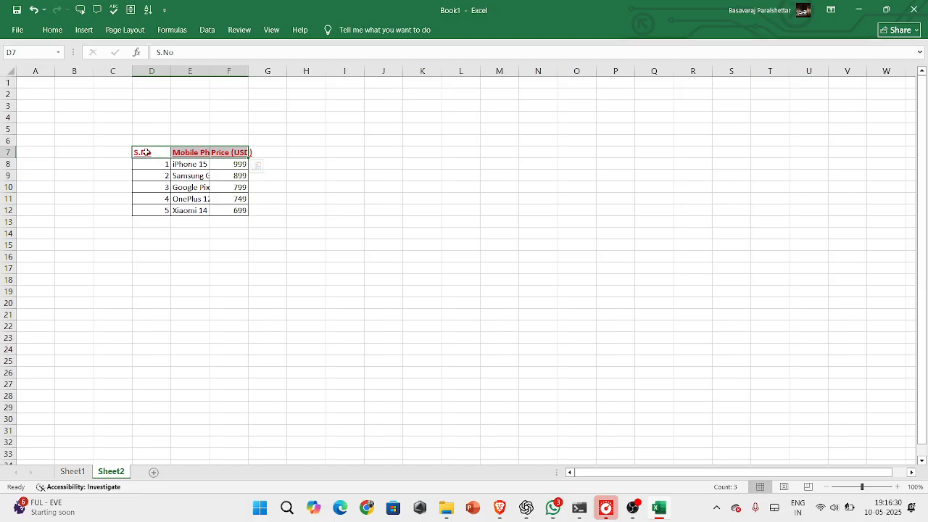
pyautogui.click(145, 151)
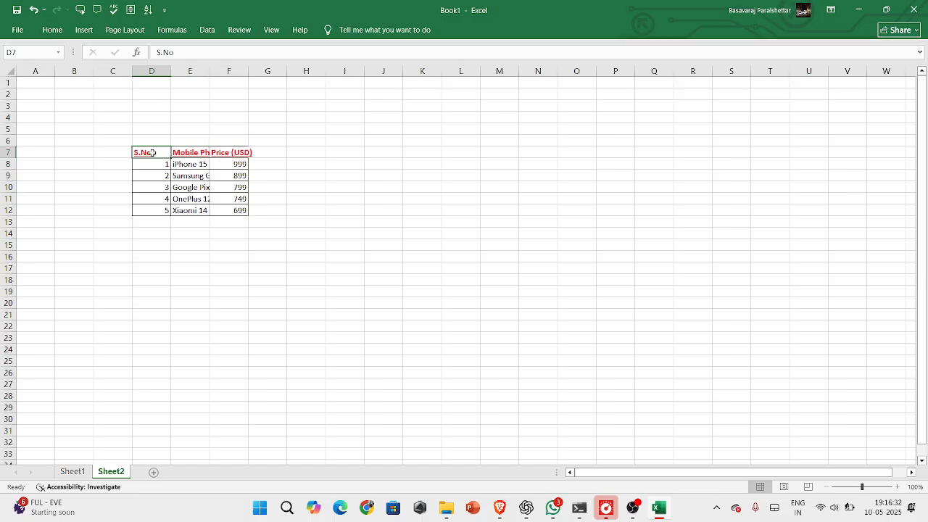
pyautogui.moveTo(195, 198); pyautogui.dragTo(248, 215)
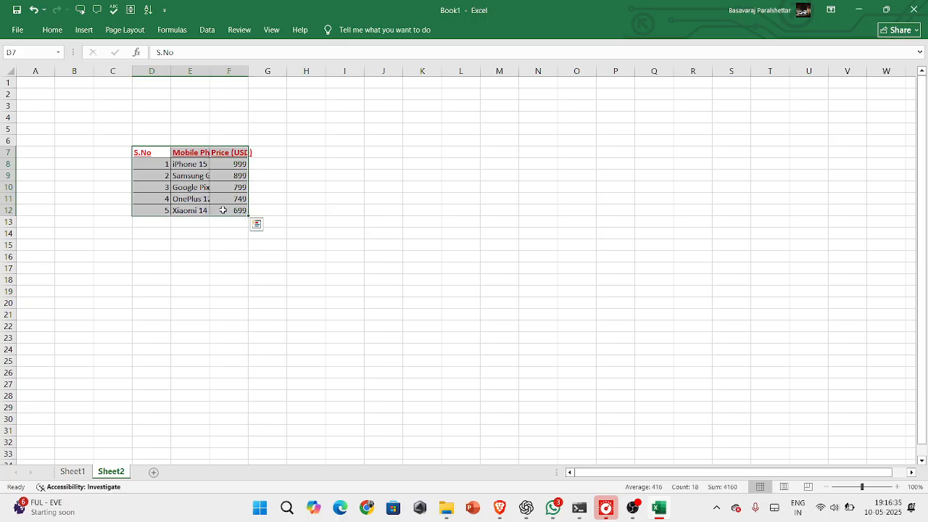
pyautogui.click(52, 31)
pyautogui.click(205, 74)
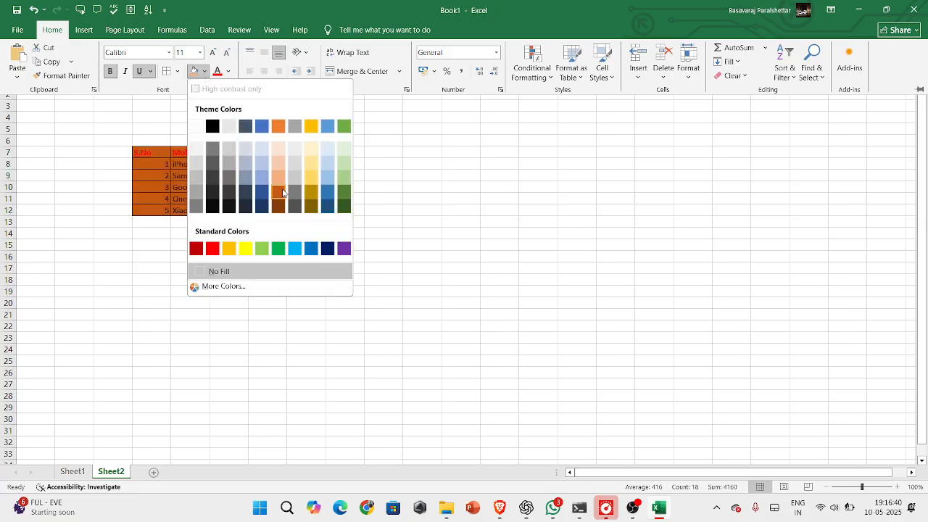
pyautogui.click(295, 169)
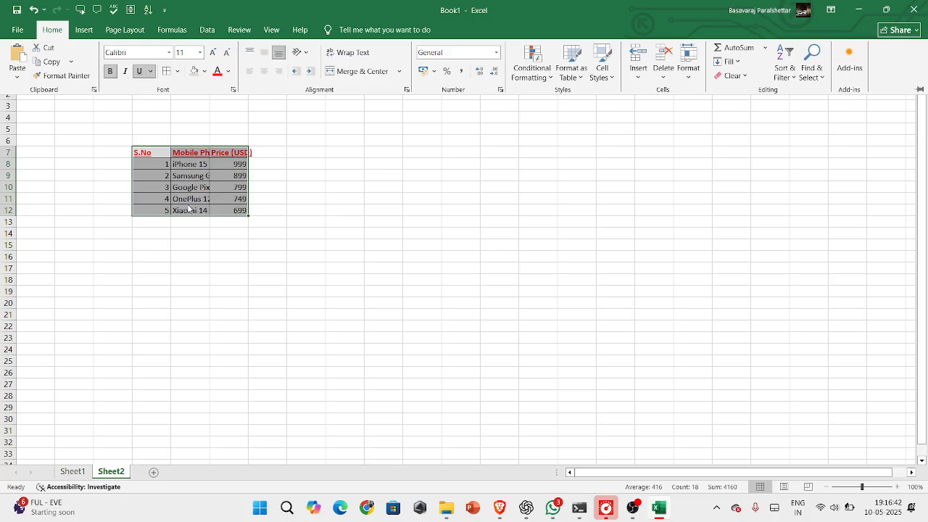
pyautogui.click(222, 187)
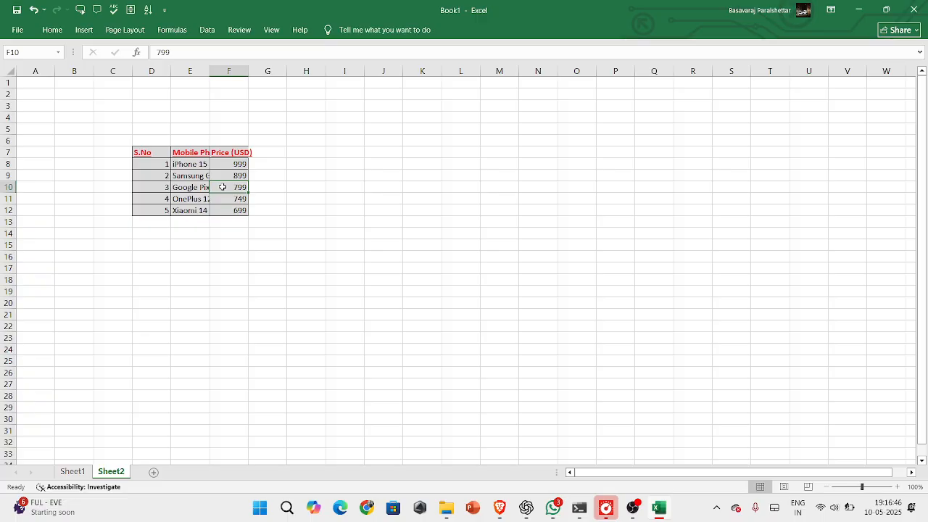
# Change the phone name in cell E8 to iPhone 16 Pro
pyautogui.click(199, 167)
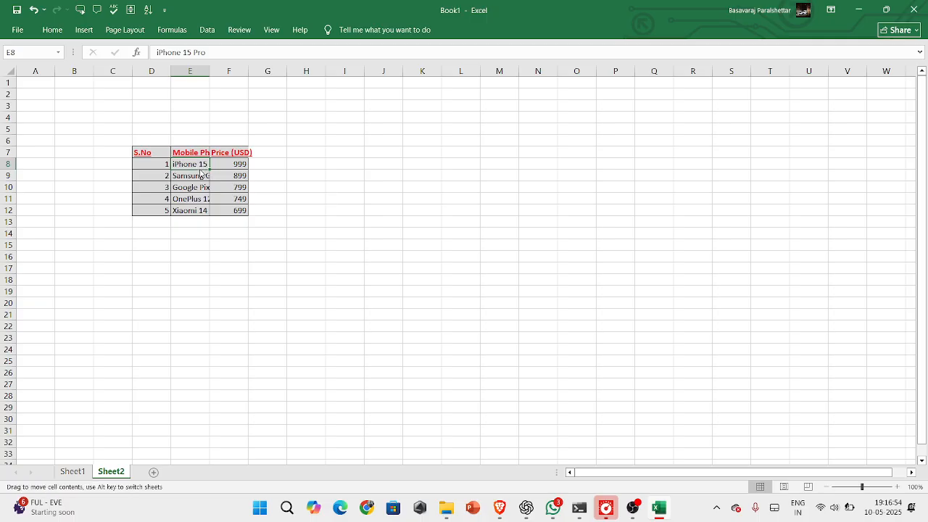
pyautogui.click(232, 166)
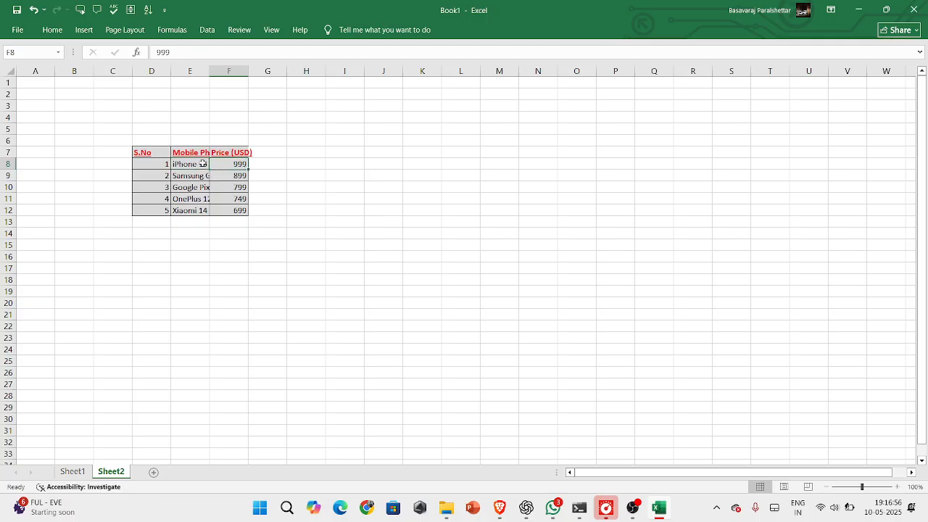
pyautogui.click(197, 164)
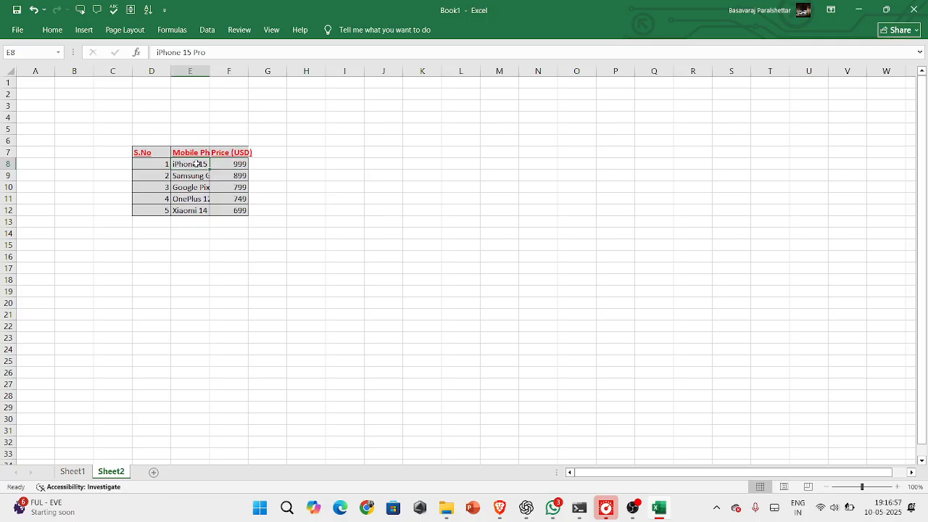
pyautogui.click(192, 53)
pyautogui.press('BackSpace')
pyautogui.write('6')
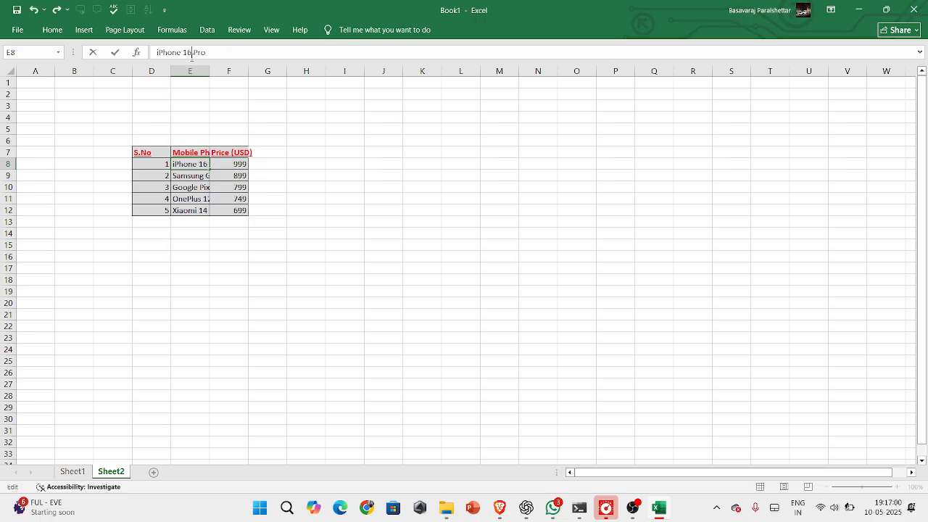
pyautogui.press('Return')
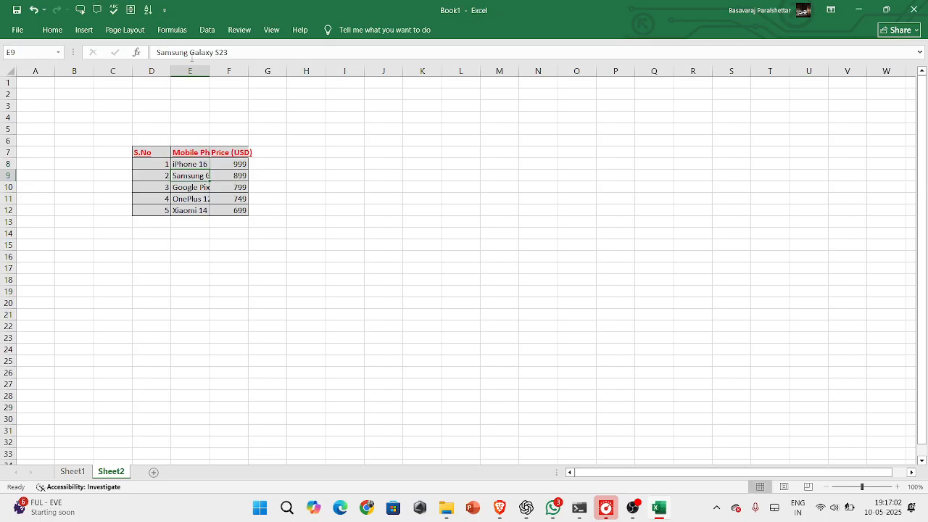
# Open the iPhone 16 Pro cell E8 for in-cell editing and exit the cell
pyautogui.click(195, 165)
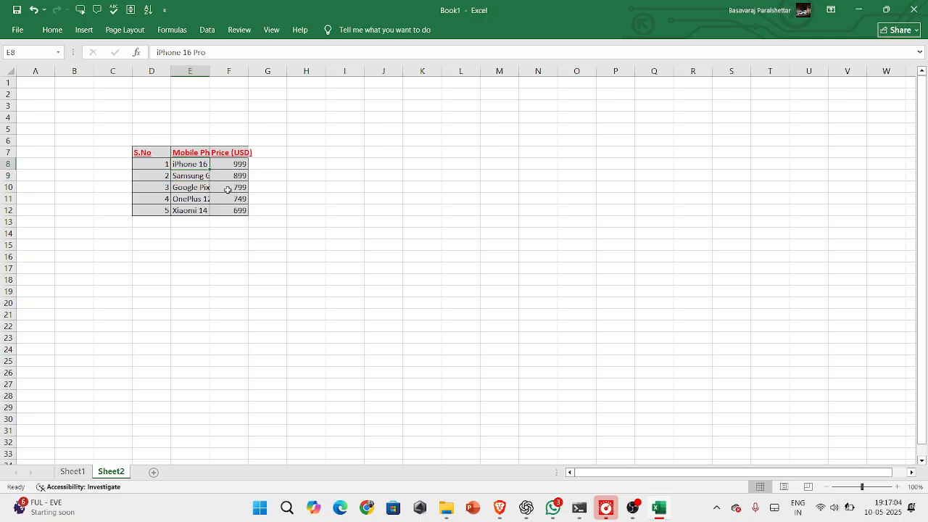
pyautogui.doubleClick(195, 164)
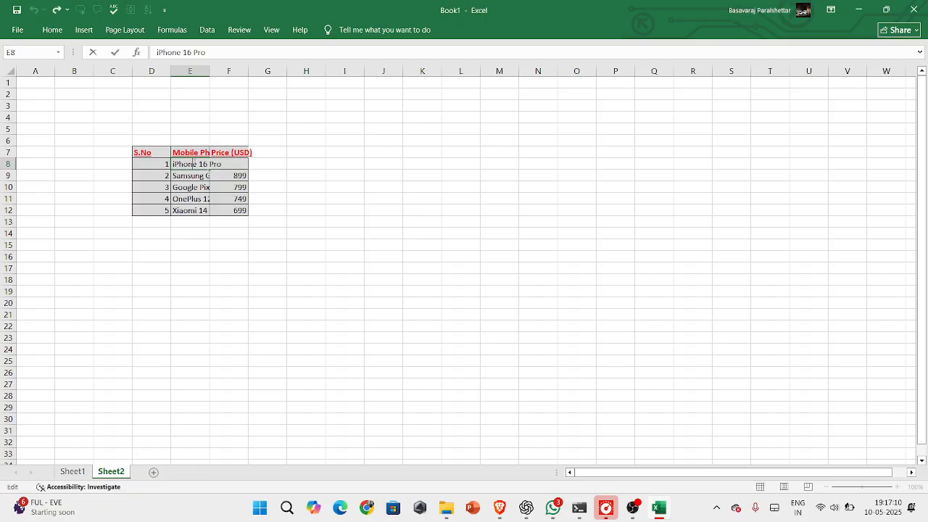
pyautogui.click(284, 174)
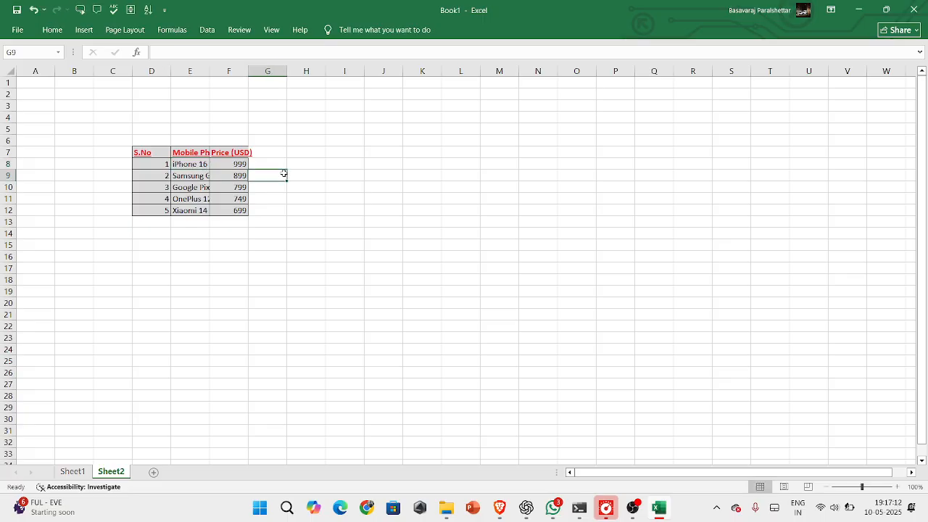
# Clear only the contents of the price table D7:F12, using Clear Contents
pyautogui.click(150, 153)
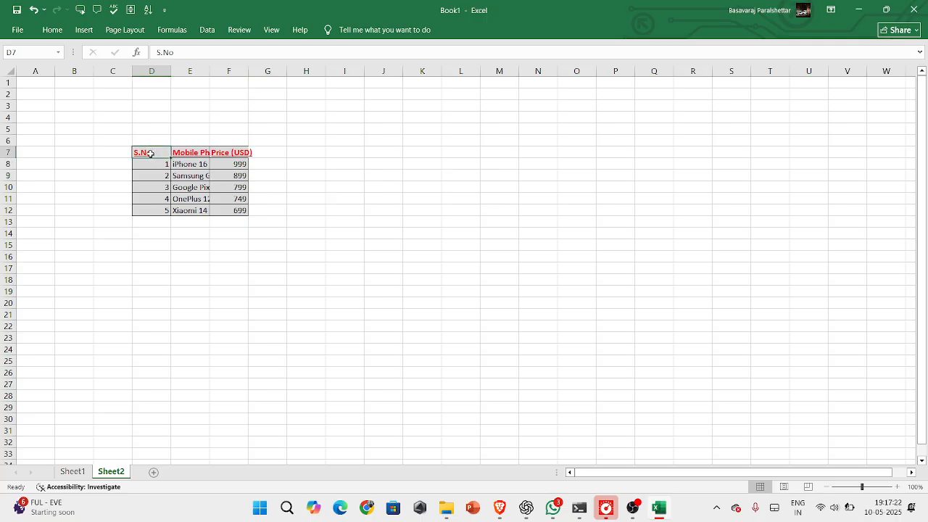
pyautogui.moveTo(150, 153); pyautogui.dragTo(222, 210)
pyautogui.hotkey('ctrl', 'c')
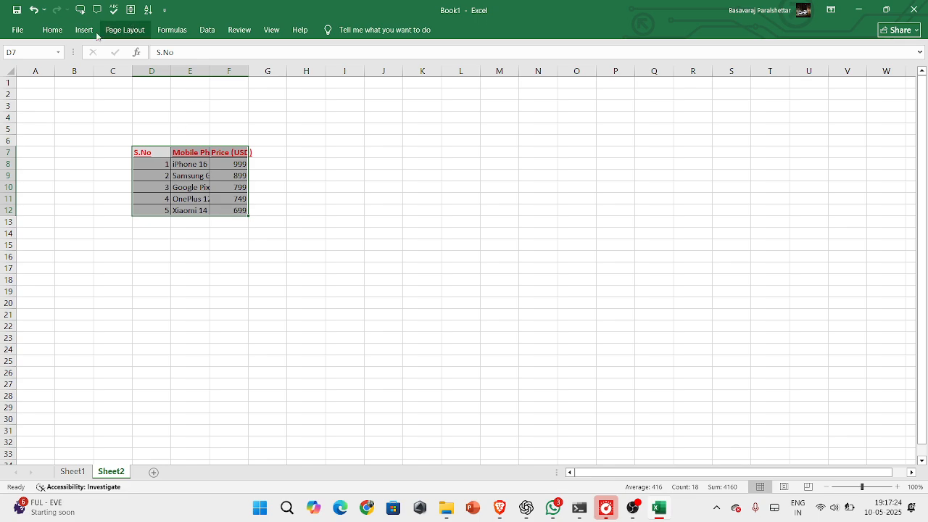
pyautogui.click(55, 32)
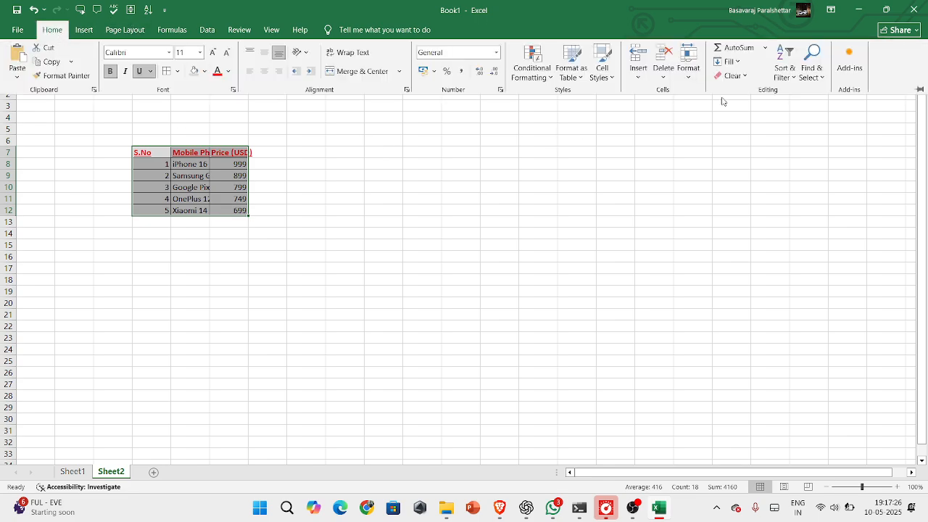
pyautogui.click(735, 76)
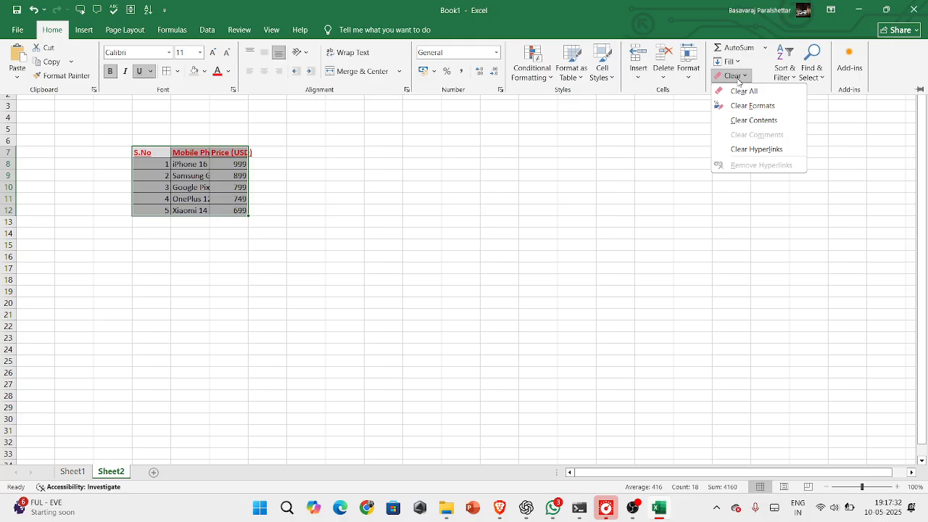
pyautogui.click(757, 120)
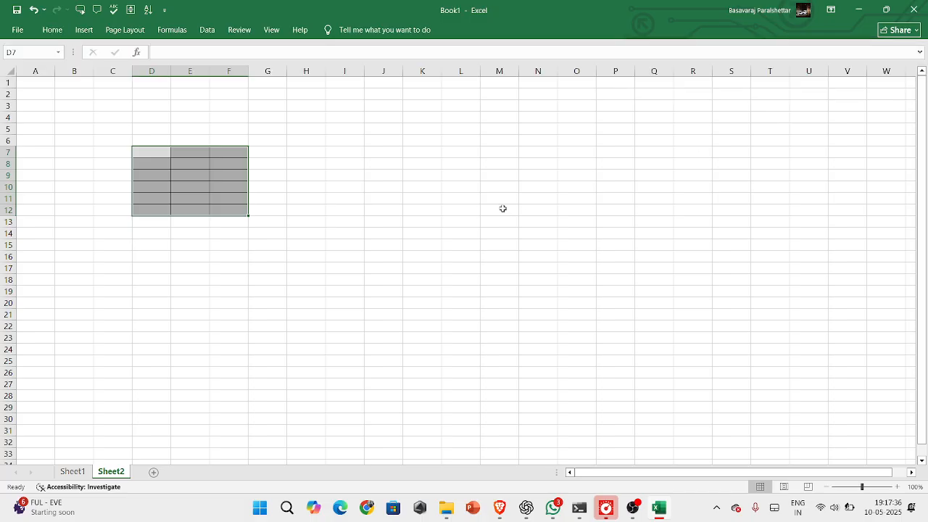
# Undo the clearing of the table's contents and deselect the table
pyautogui.click(212, 183)
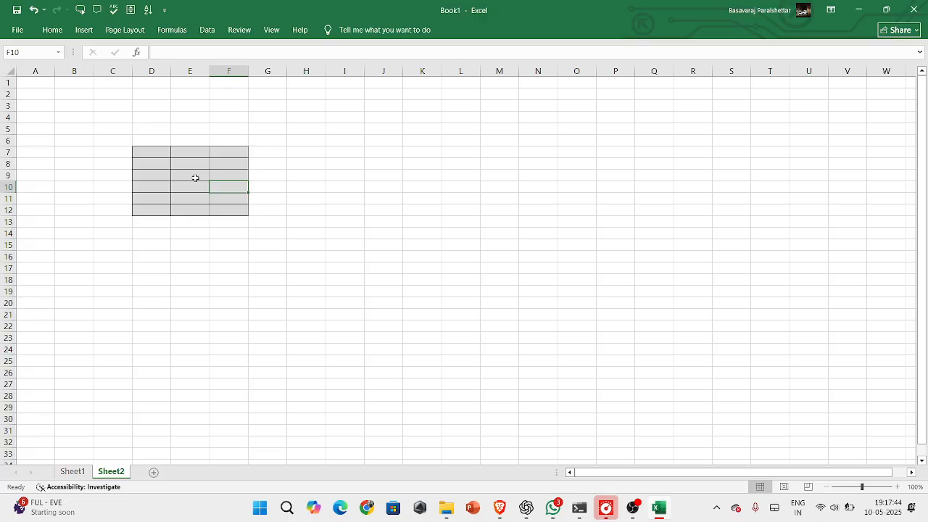
pyautogui.hotkey('ctrl', 'v')
pyautogui.click(253, 196)
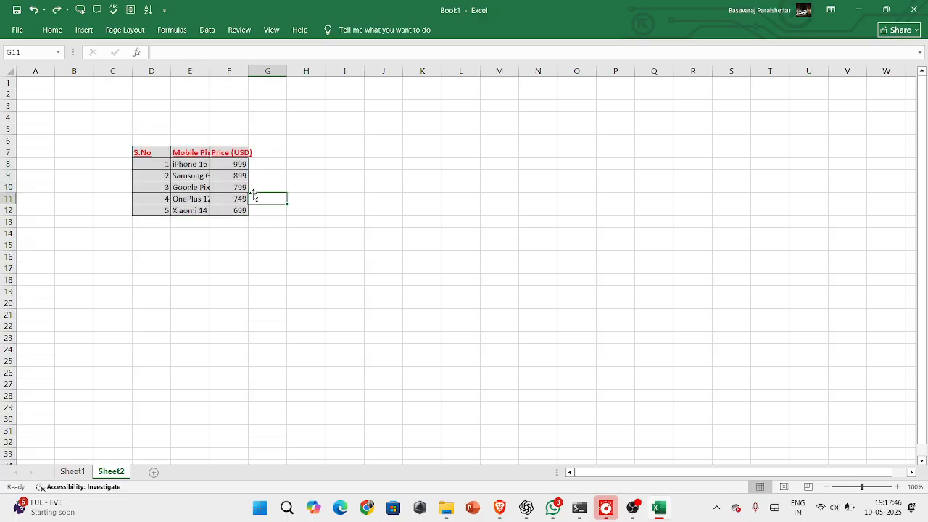
# Remove all formatting from the price table D7:F12 with Clear Formats, keeping its data
pyautogui.click(62, 35)
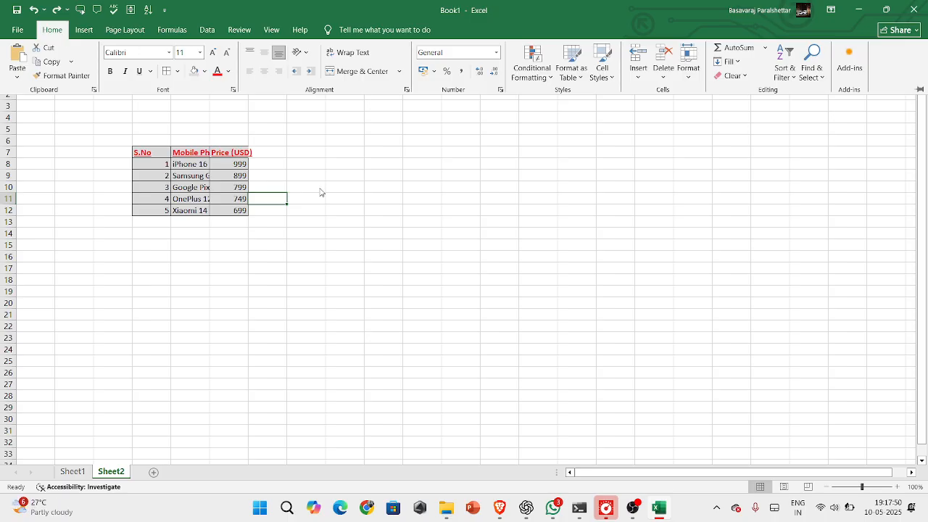
pyautogui.click(152, 153)
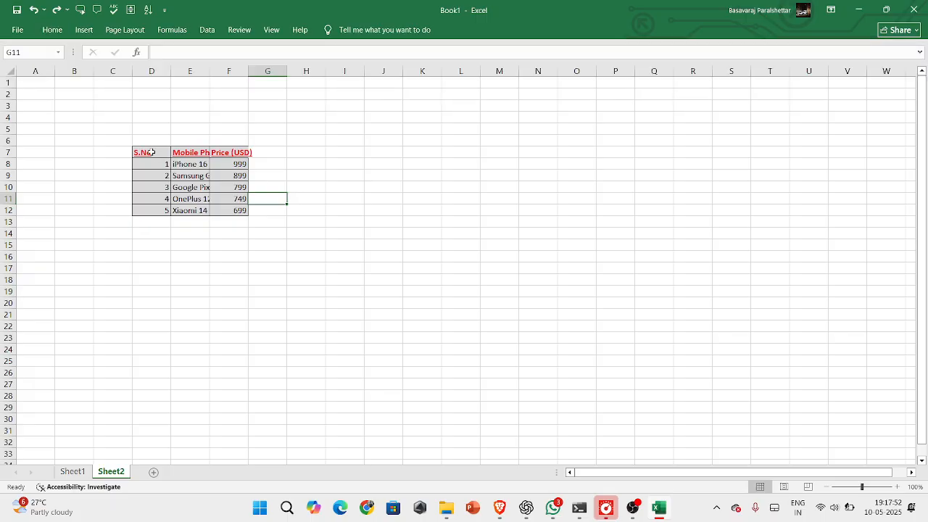
pyautogui.moveTo(152, 152); pyautogui.dragTo(226, 212)
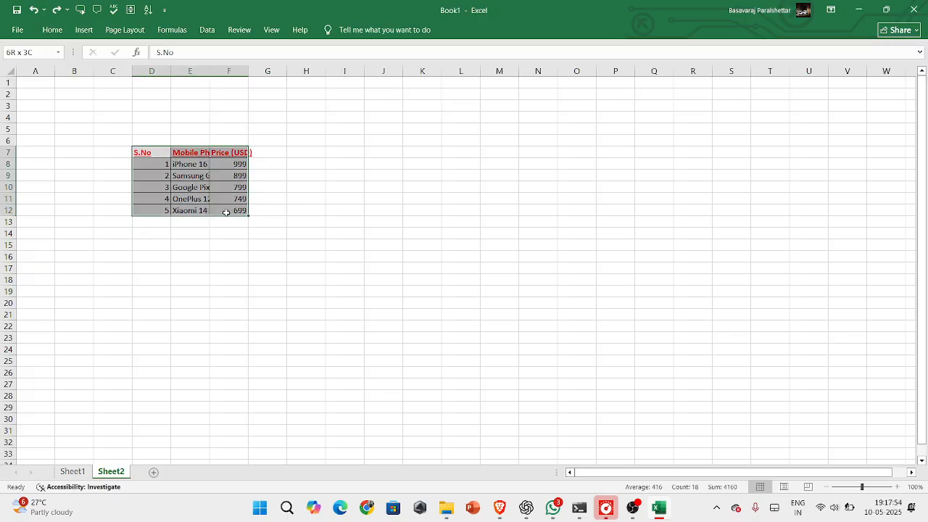
pyautogui.click(52, 30)
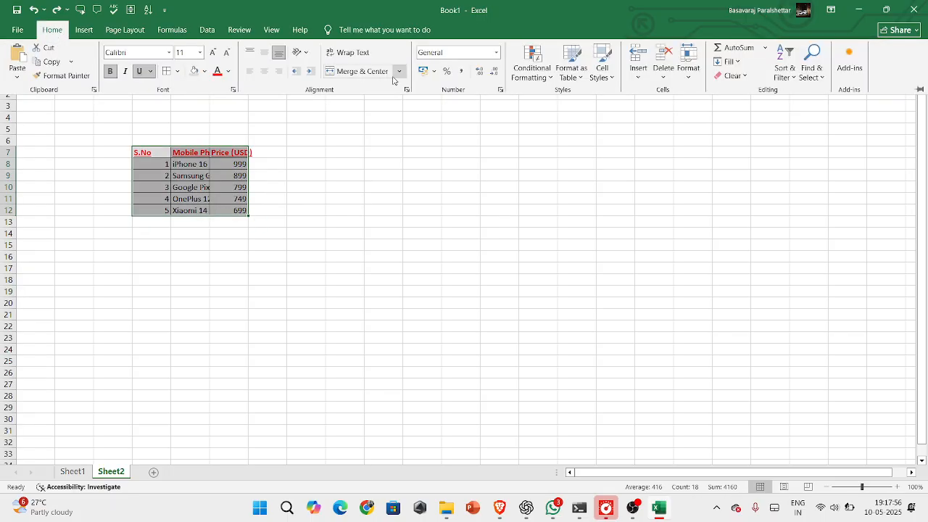
pyautogui.click(745, 78)
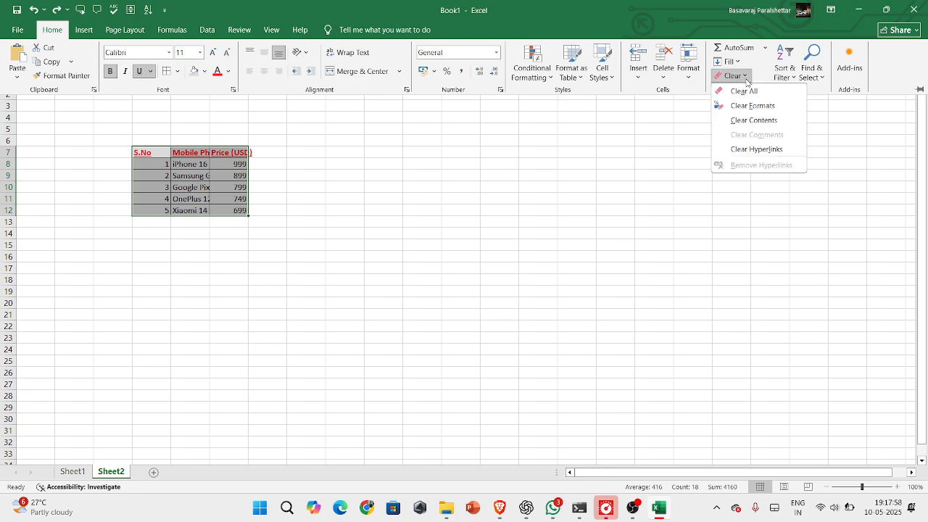
pyautogui.click(751, 107)
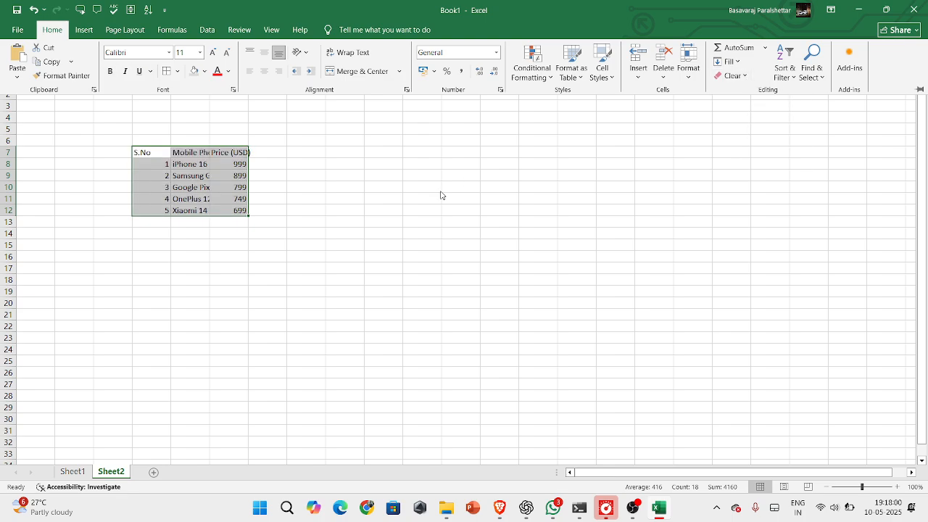
pyautogui.click(283, 167)
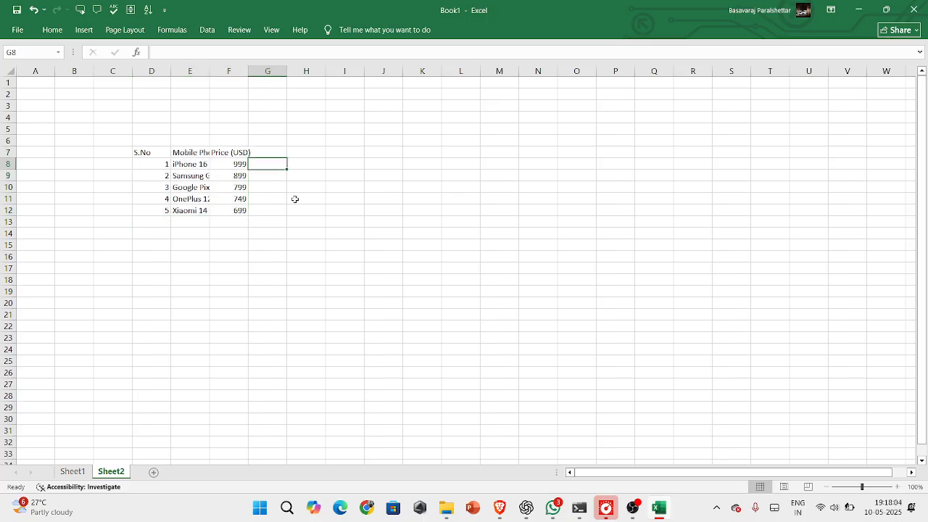
# Enter the numbers 100, 200 and 300 in cells L16 to L18
pyautogui.click(48, 32)
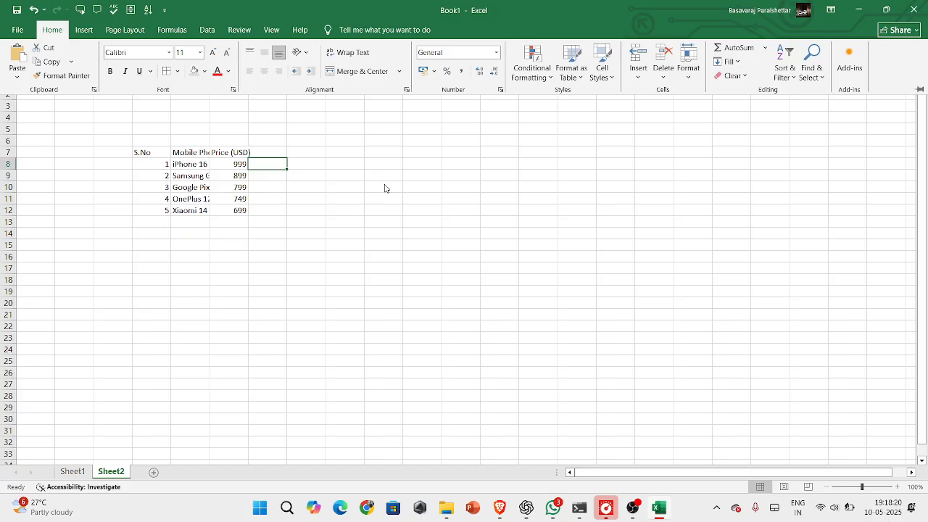
pyautogui.hotkey('ctrl', 'F1')
pyautogui.click(464, 260)
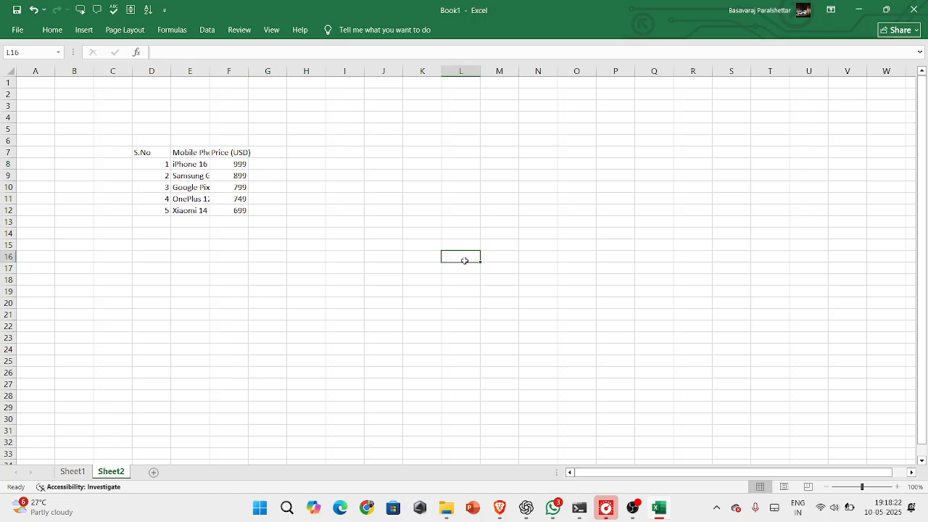
pyautogui.write('100')
pyautogui.press('Return')
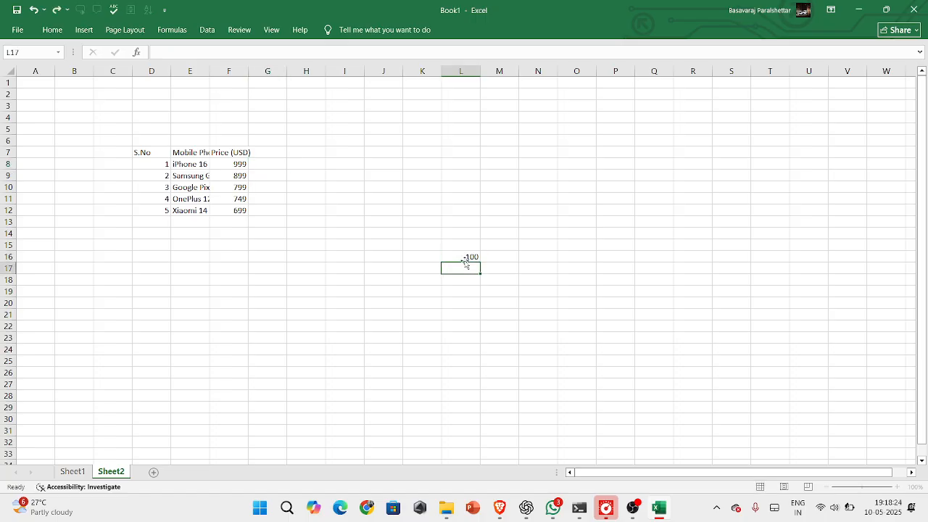
pyautogui.write('200')
pyautogui.press('Return')
pyautogui.write('300')
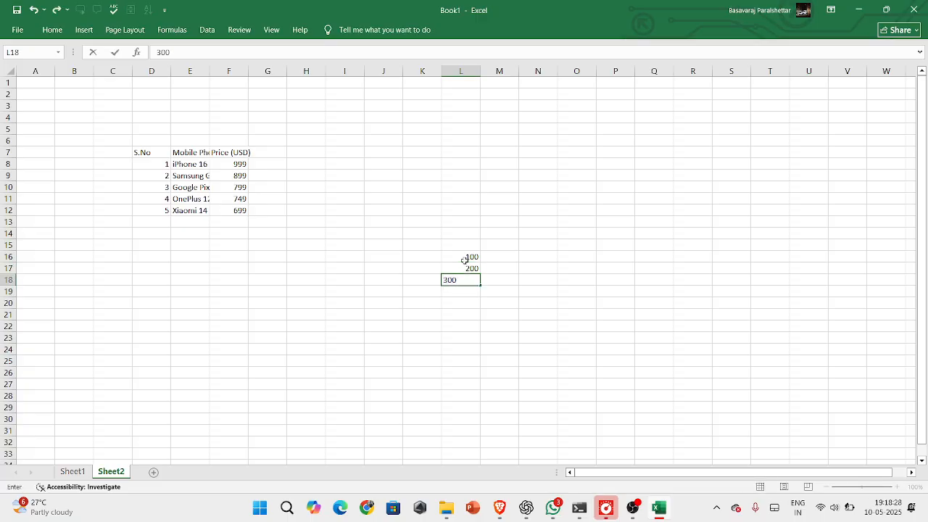
pyautogui.press('Return')
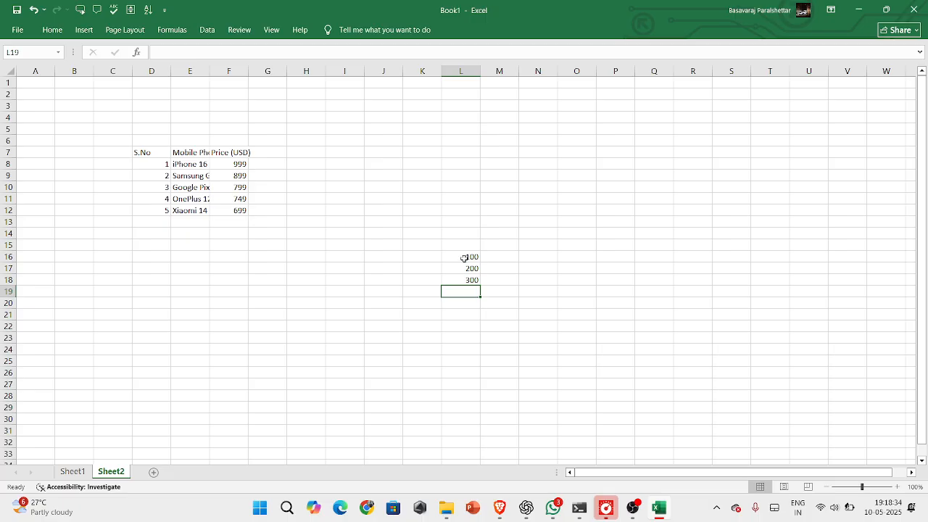
# Extend the number series in L16:L18 down to cell L35 with AutoFill, ending at 2000
pyautogui.click(464, 258)
pyautogui.moveTo(464, 257); pyautogui.dragTo(471, 281)
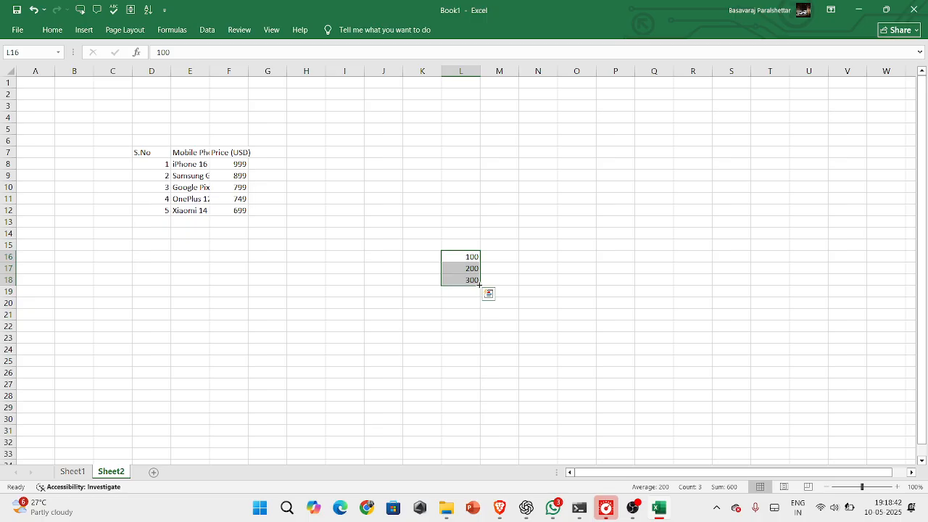
pyautogui.moveTo(480, 285); pyautogui.dragTo(482, 239)
pyautogui.scroll(3, 507, 217)
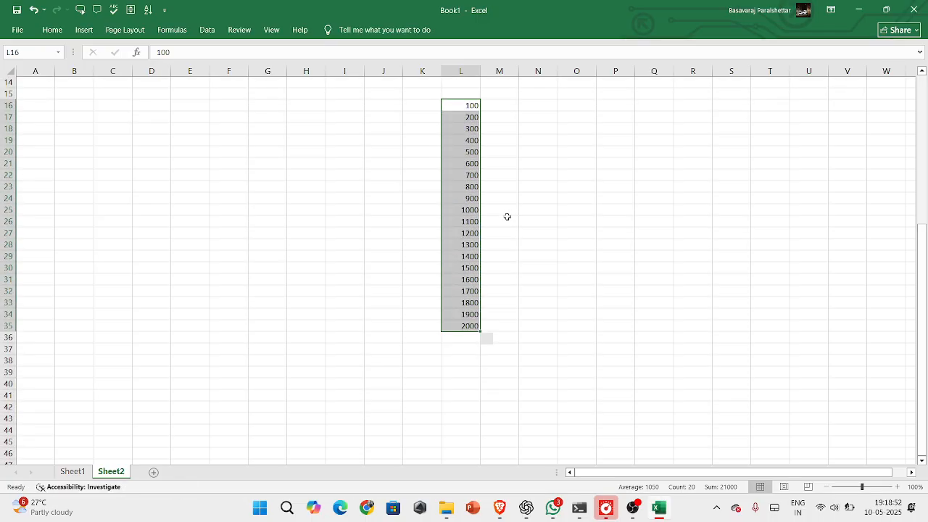
pyautogui.click(459, 190)
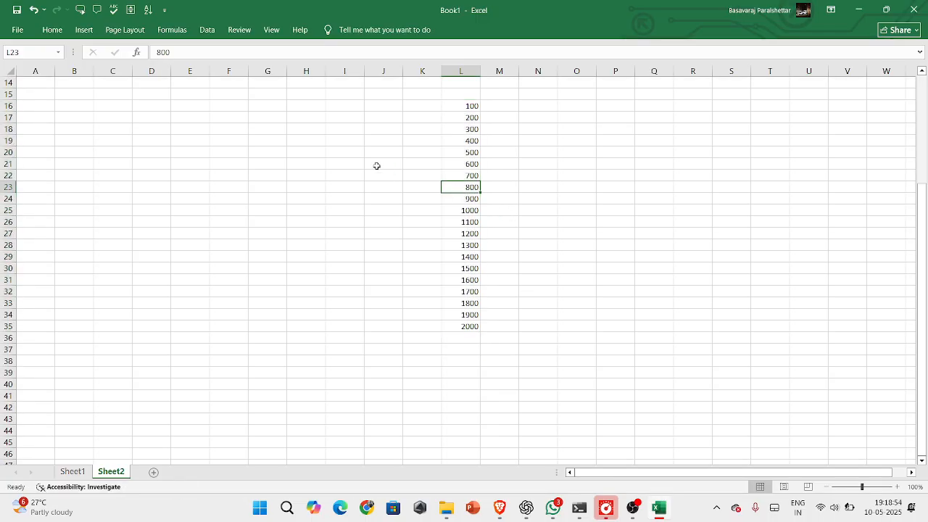
pyautogui.scroll(1, 377, 166)
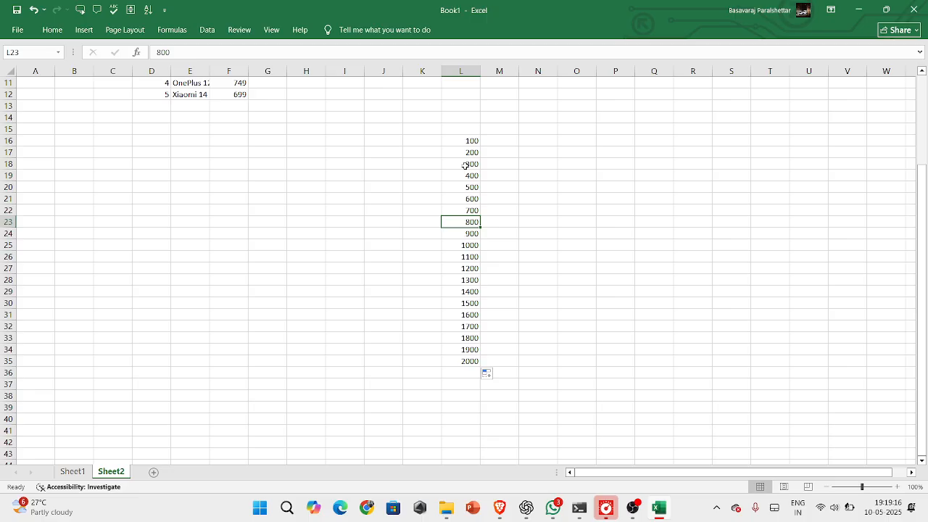
pyautogui.click(464, 141)
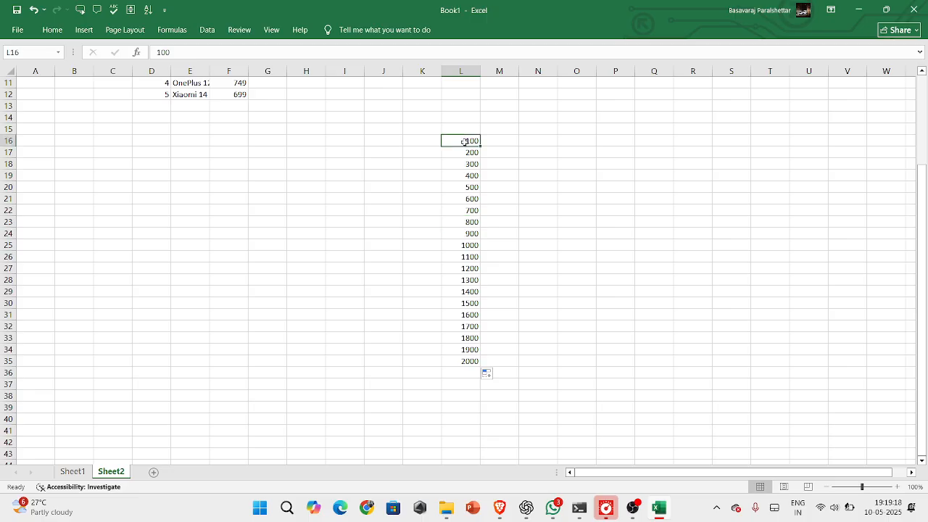
pyautogui.click(465, 150)
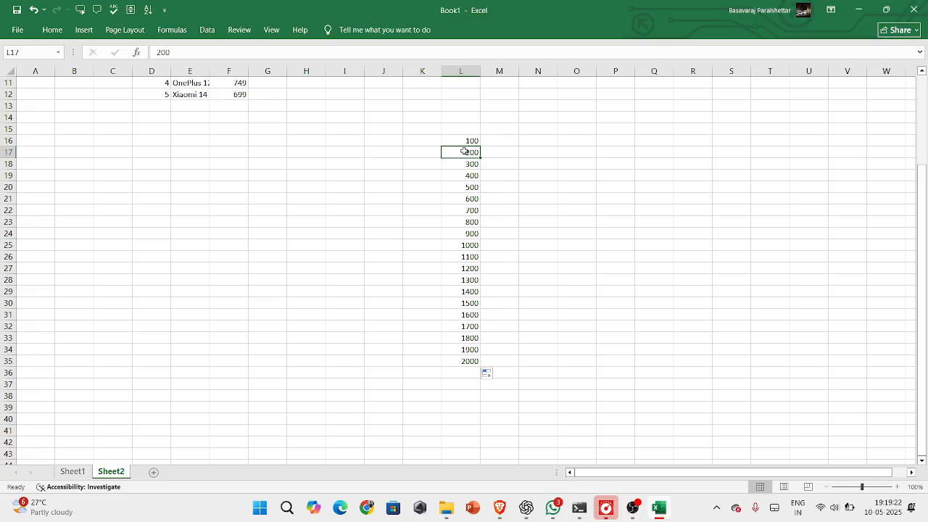
pyautogui.click(462, 166)
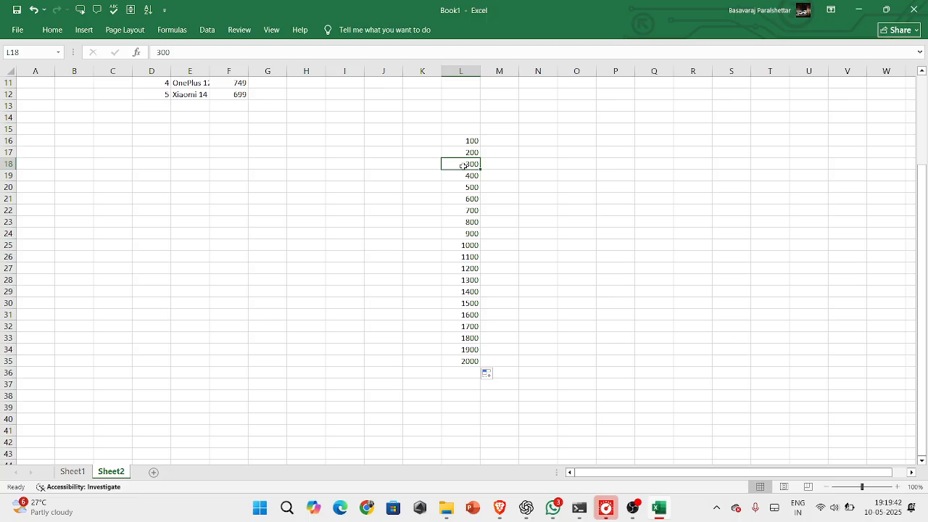
# Enter the weekday names Sunday and Monday in cells N17 and N18, beside the number series
pyautogui.click(534, 153)
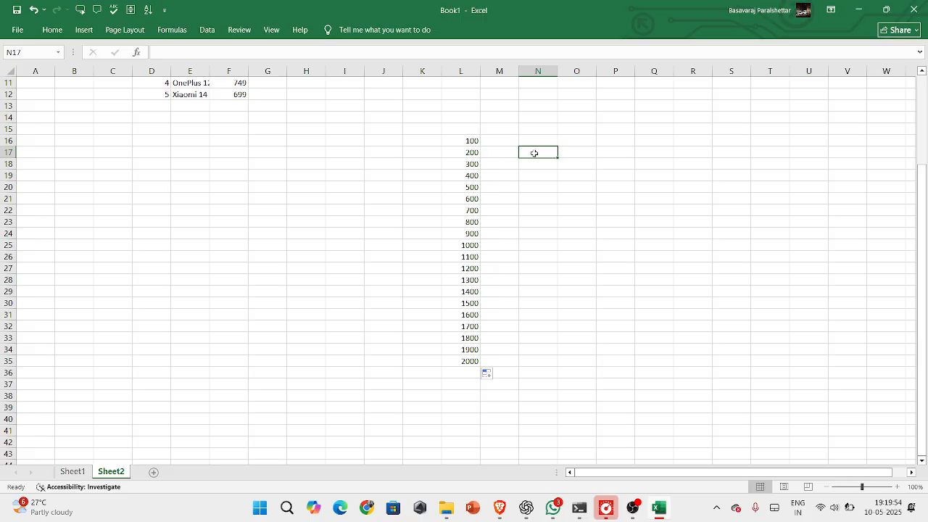
pyautogui.write('sunday')
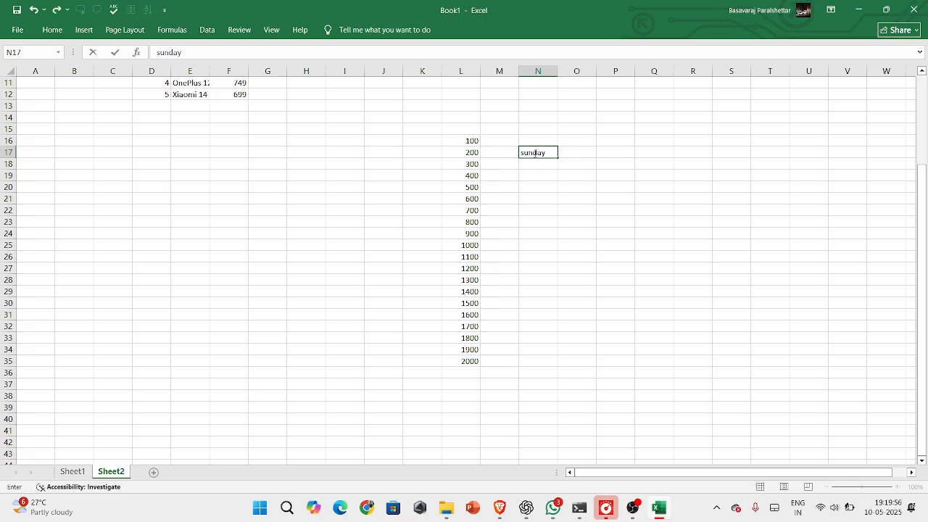
pyautogui.press('Return')
pyautogui.write('monday')
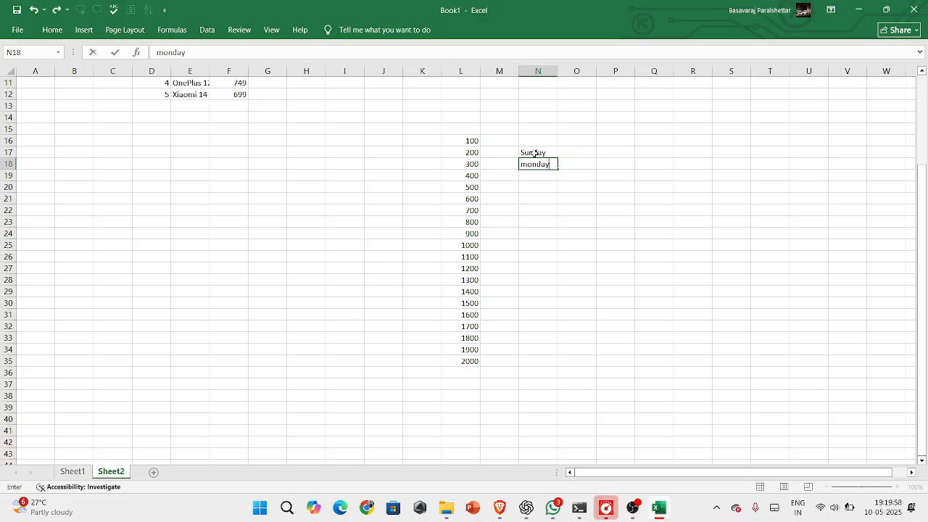
# Extend the weekday series in N17:N18 down to cell N23 with AutoFill, ending at Saturday, and deselect it
pyautogui.moveTo(535, 154); pyautogui.dragTo(555, 230)
pyautogui.click(599, 222)
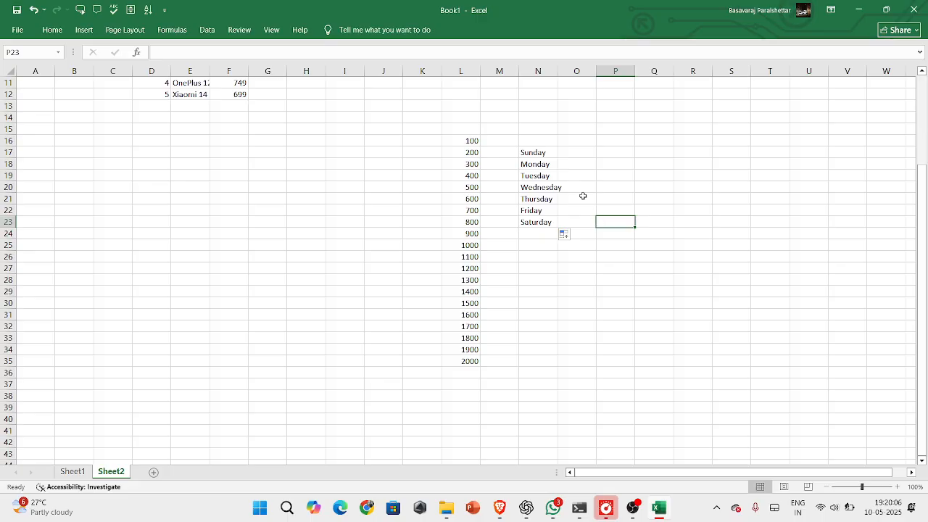
pyautogui.scroll(1, 582, 196)
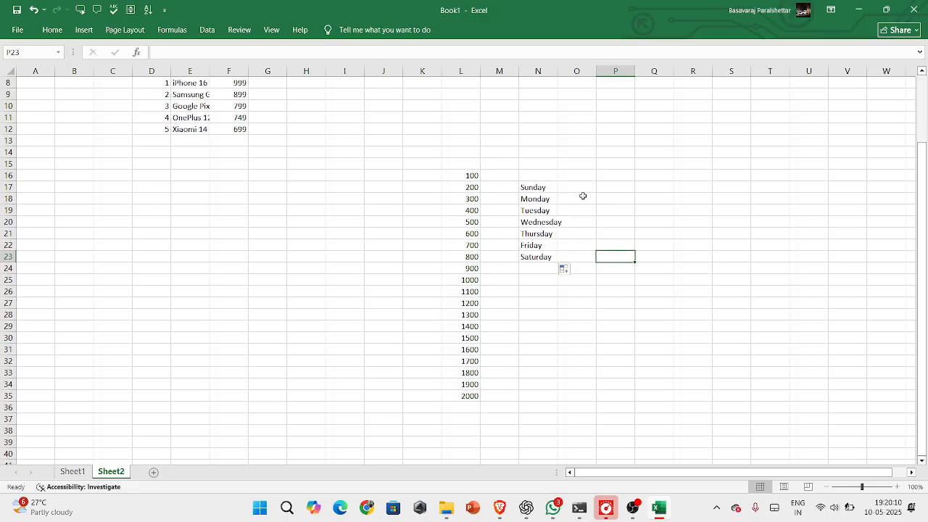
pyautogui.scroll(3, 583, 196)
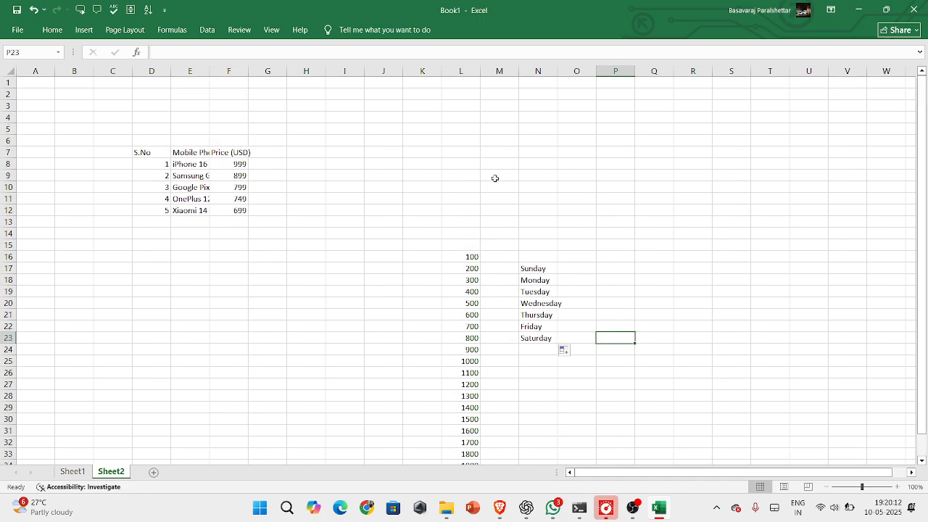